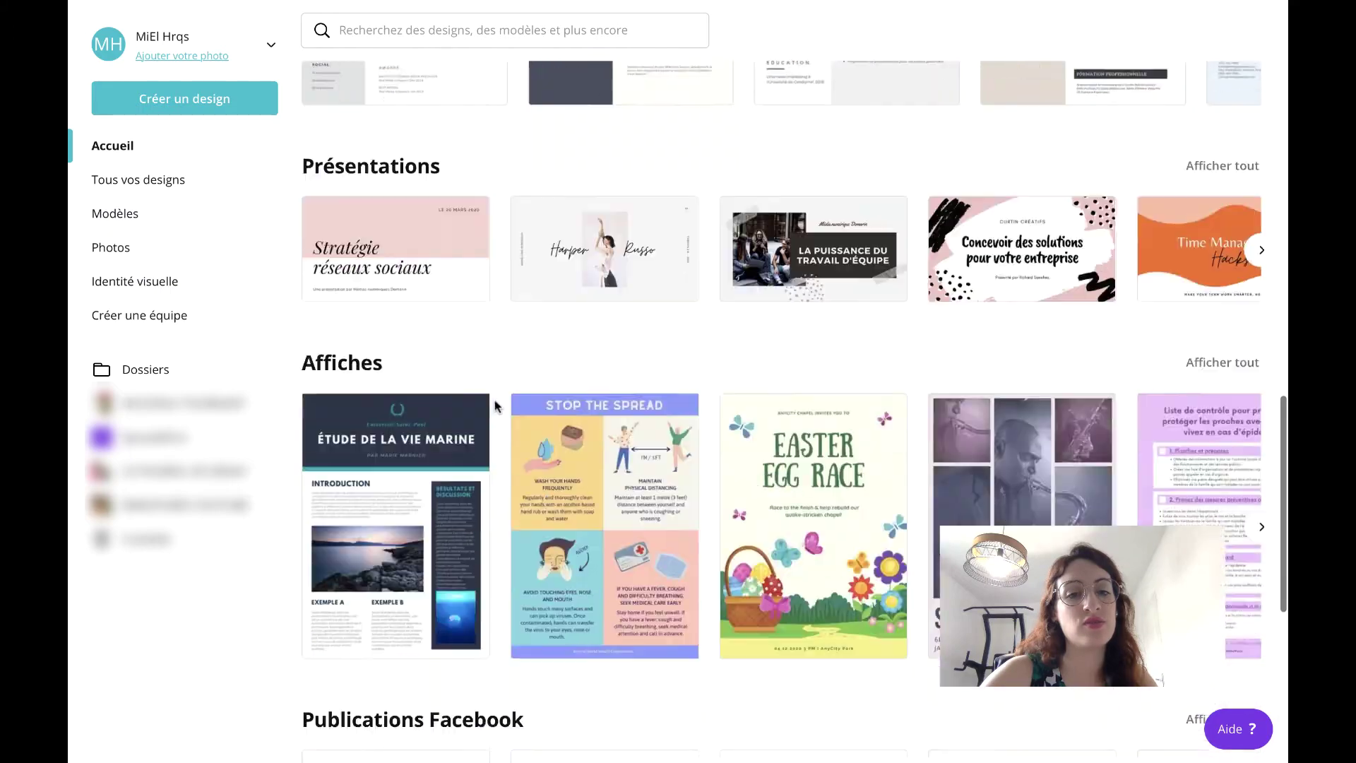
# - Look through the home page's template categories, including presentations, posters, social media posts, infographics and logos
pyautogui.scroll(-11, 496, 404)
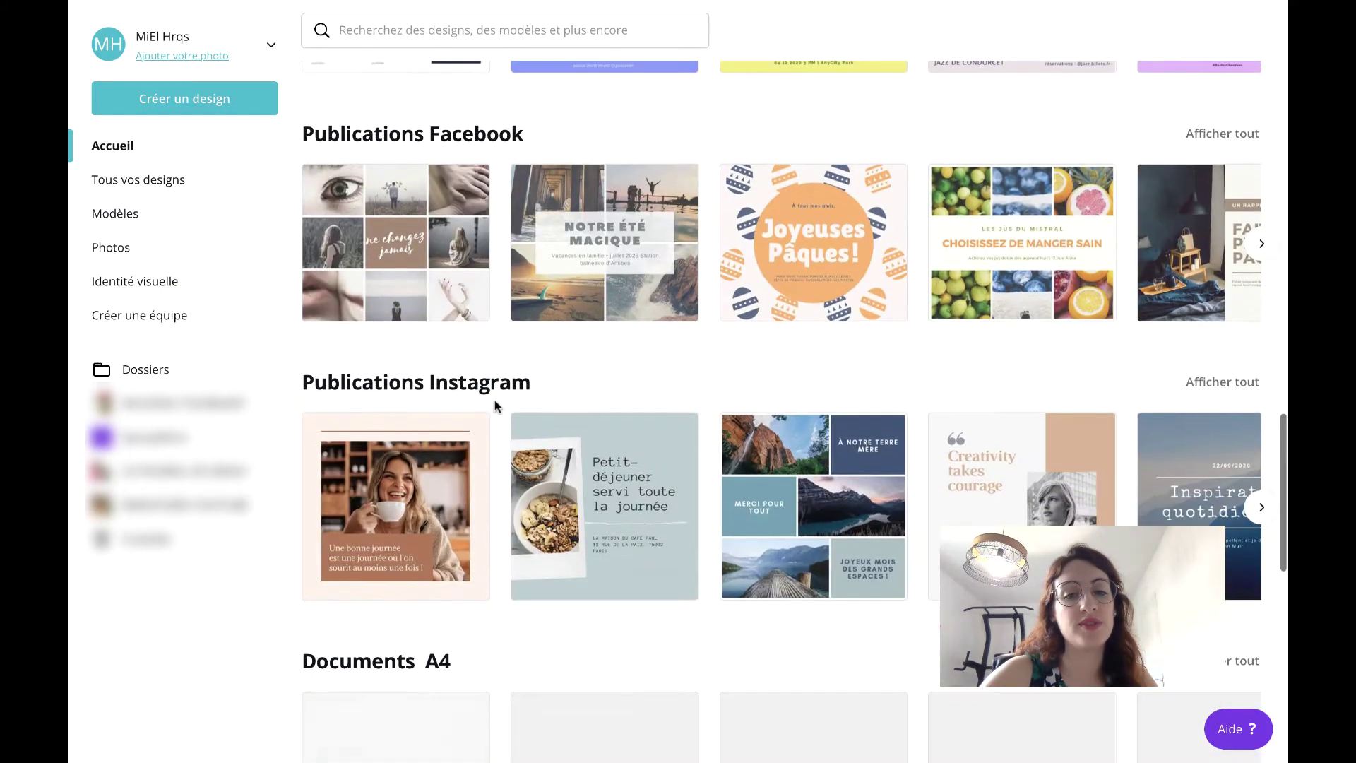
pyautogui.scroll(-10, 495, 401)
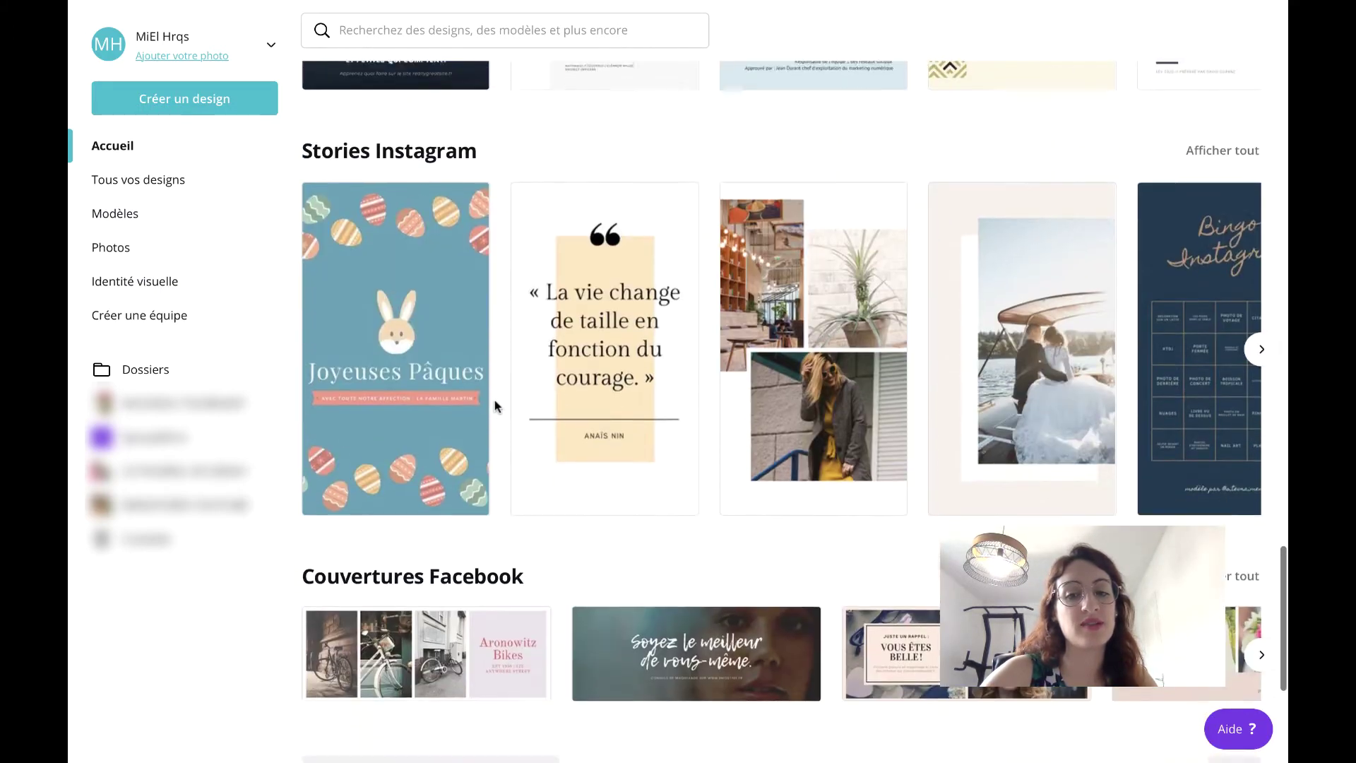
pyautogui.scroll(-6, 496, 404)
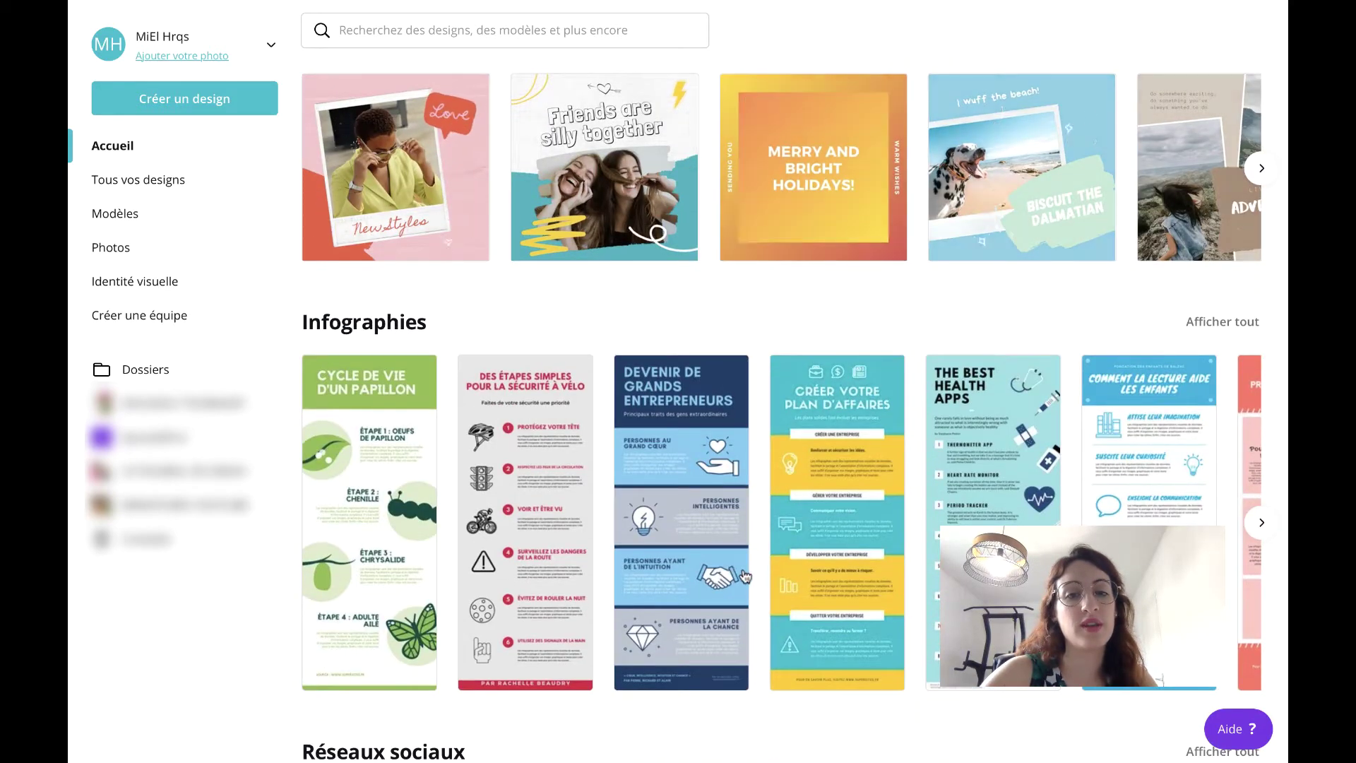
pyautogui.hscroll(3, 709, 556)
pyautogui.scroll(-1, 744, 576)
pyautogui.scroll(-5, 744, 576)
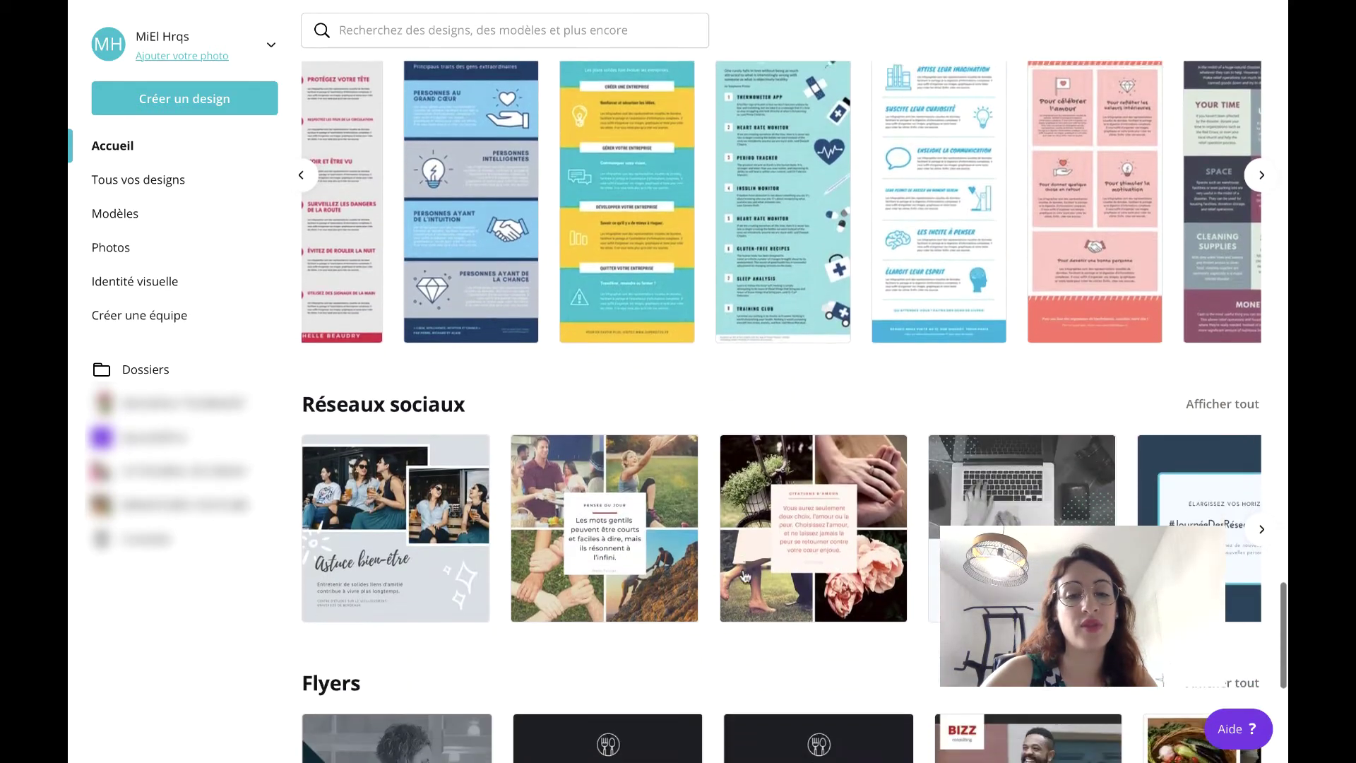
pyautogui.scroll(-15, 776, 555)
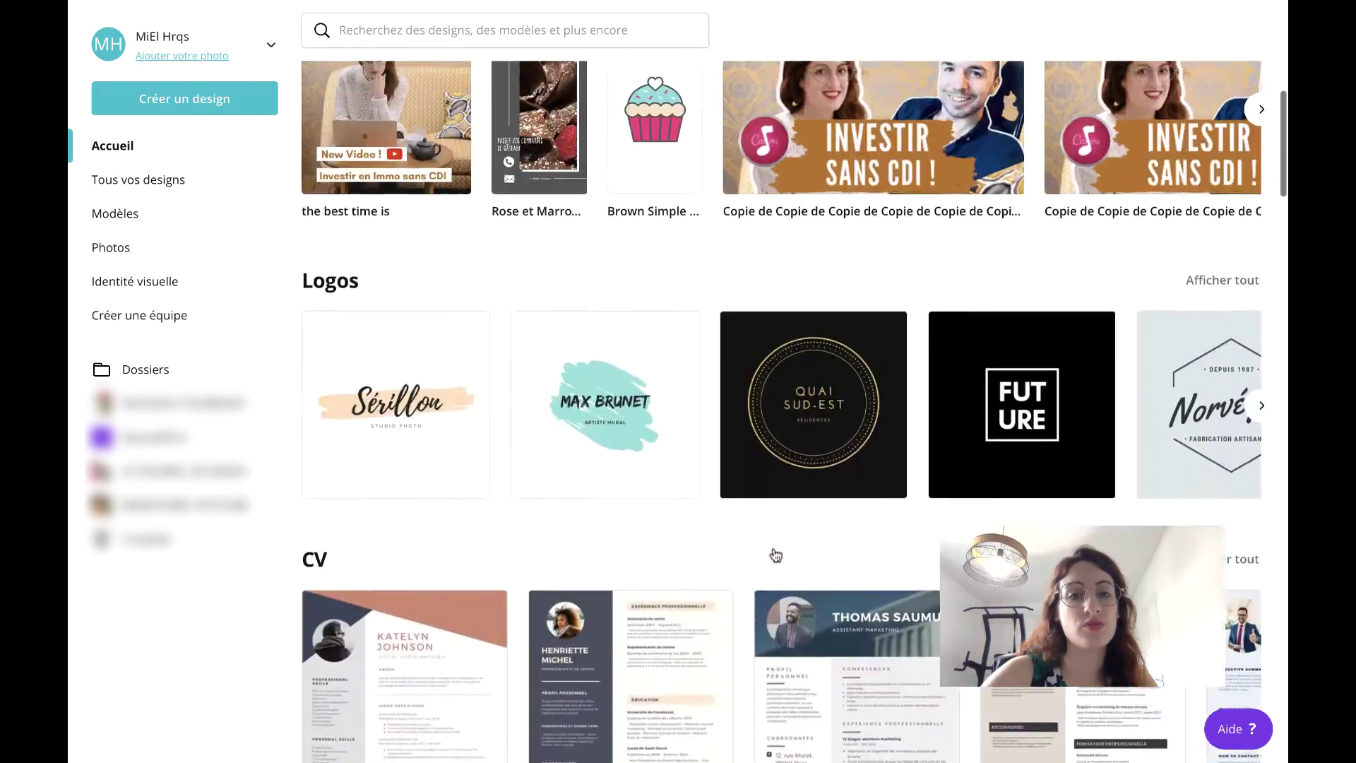
pyautogui.scroll(8, 776, 555)
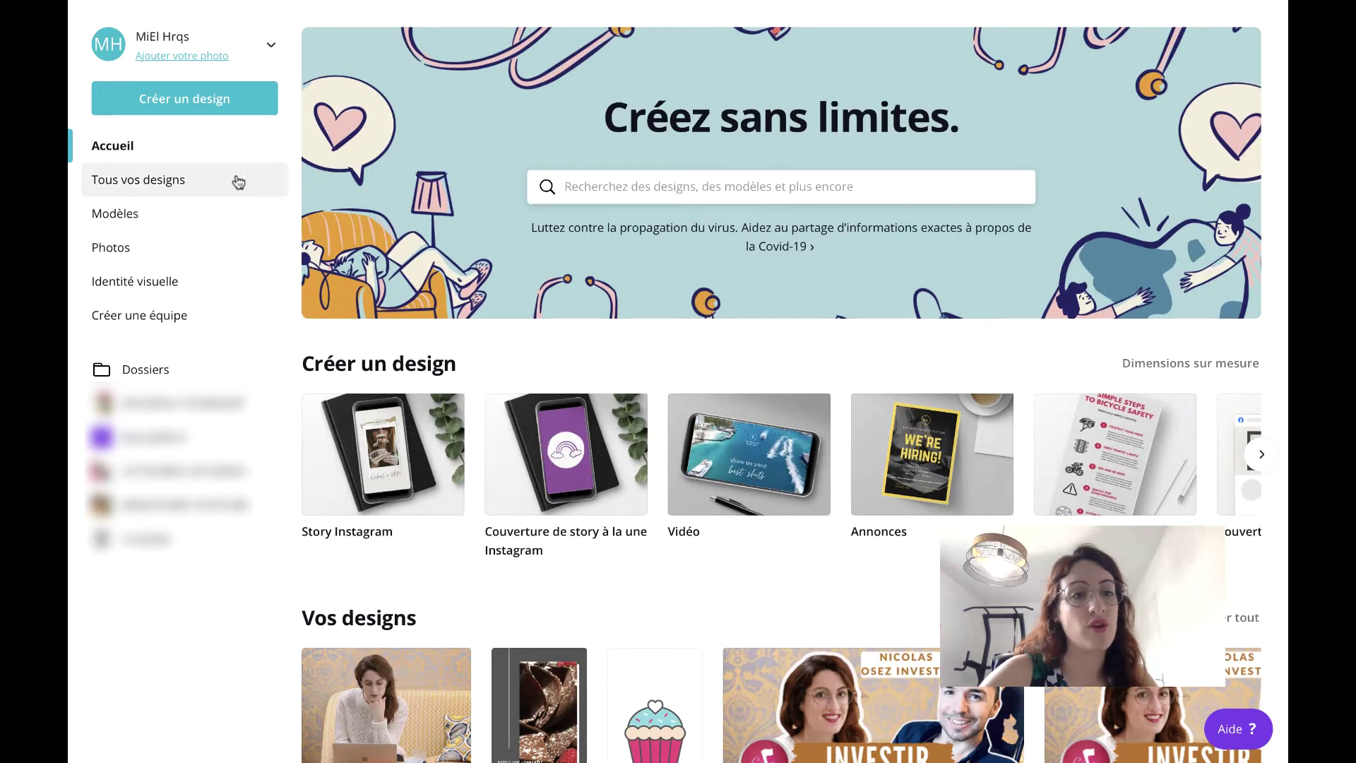
# - Search for "yout" and open the suggested Miniature YouTube - didacticiel template collection
pyautogui.click(825, 185)
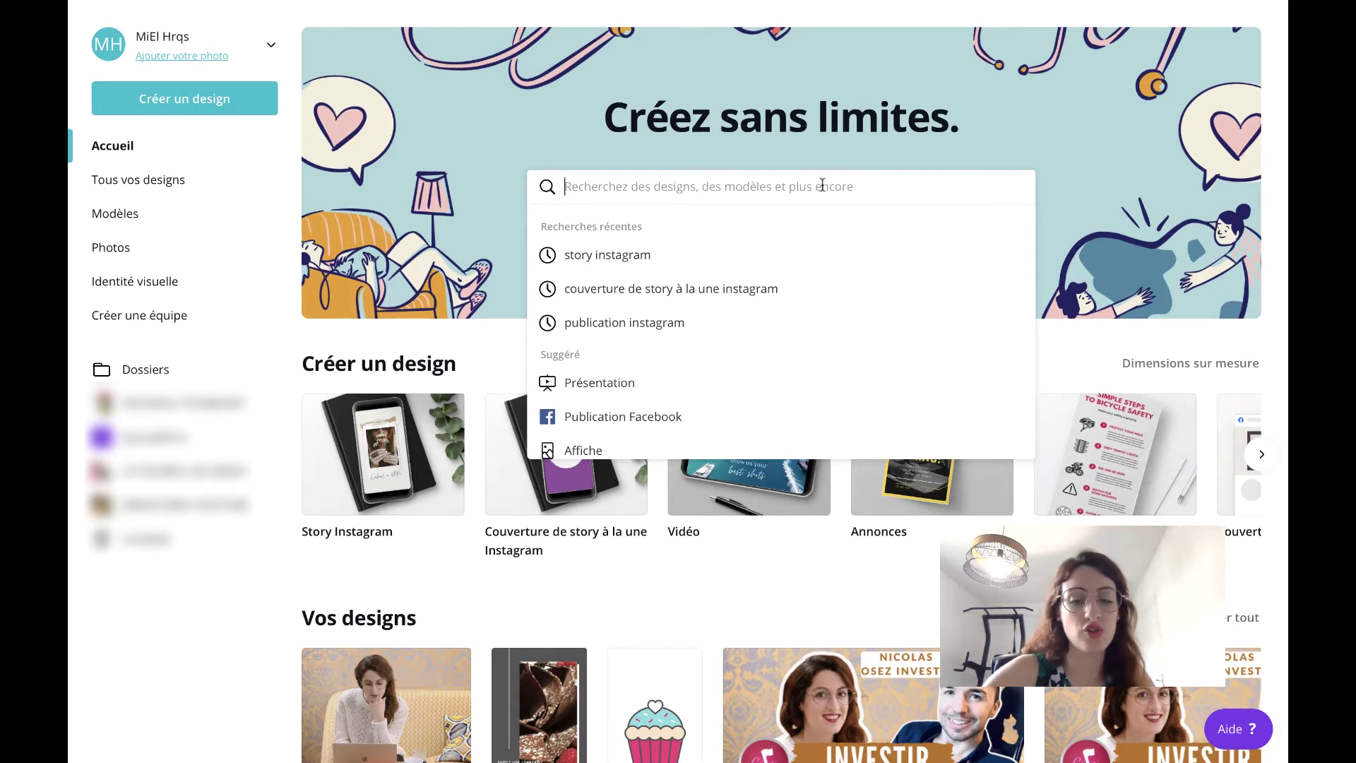
pyautogui.write('yout')
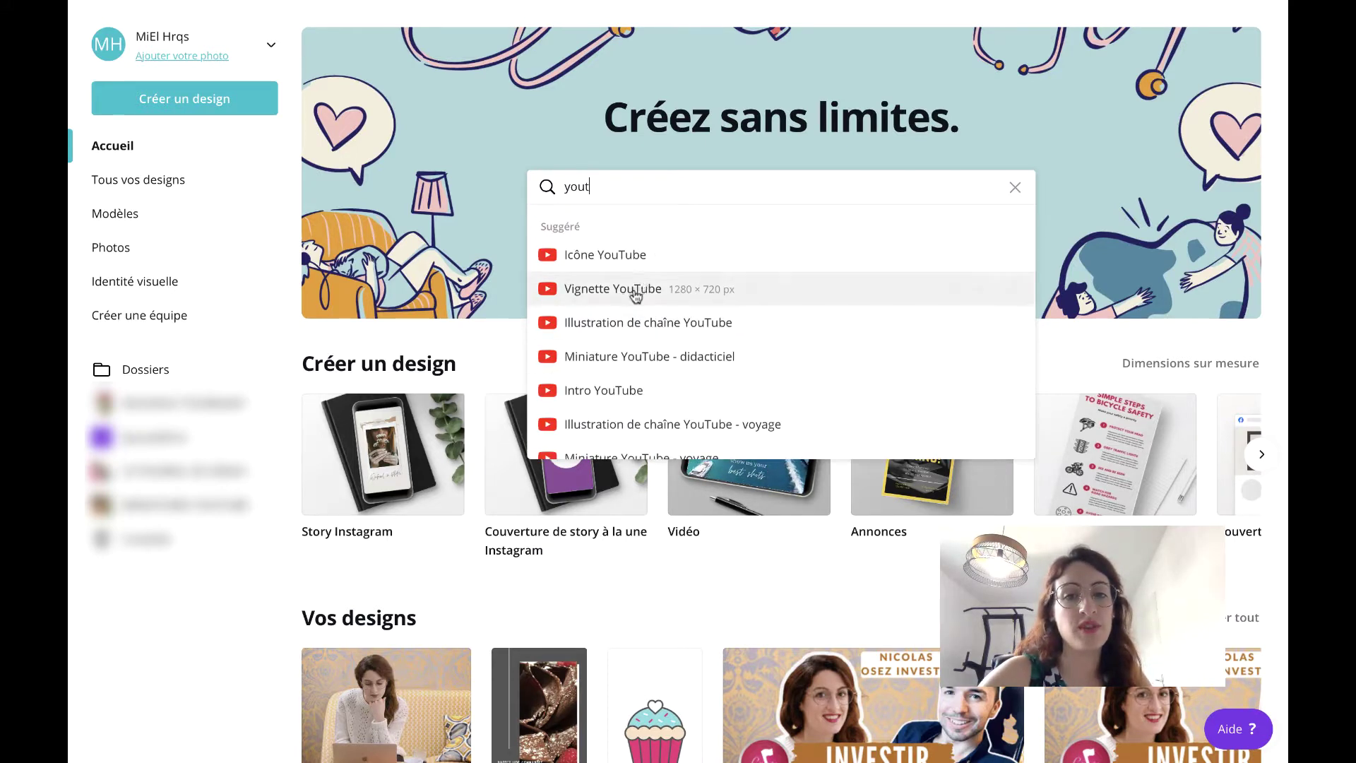
pyautogui.click(620, 361)
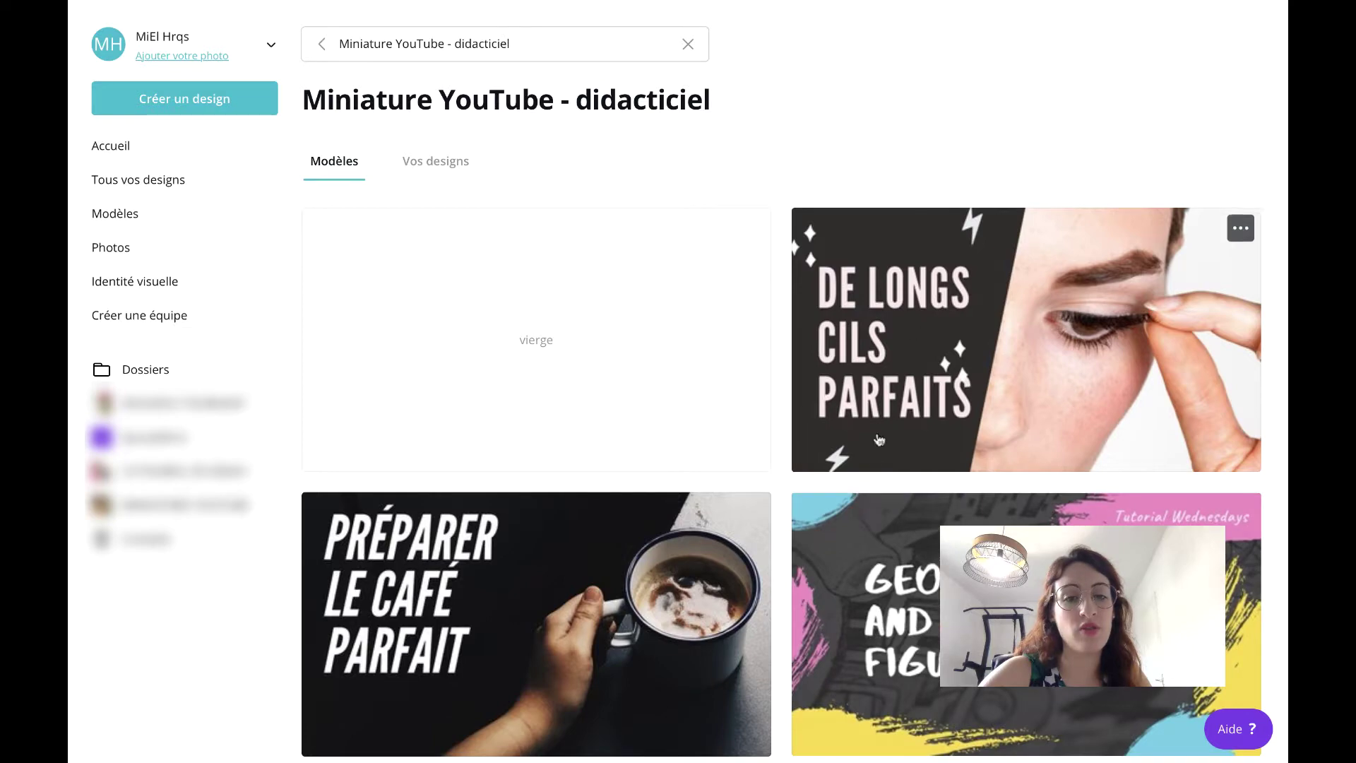
# - Find the "Natural Bridal Makeup Tutorial" thumbnail among the templates and open it as a new design
pyautogui.scroll(-6, 918, 353)
pyautogui.scroll(-4, 860, 500)
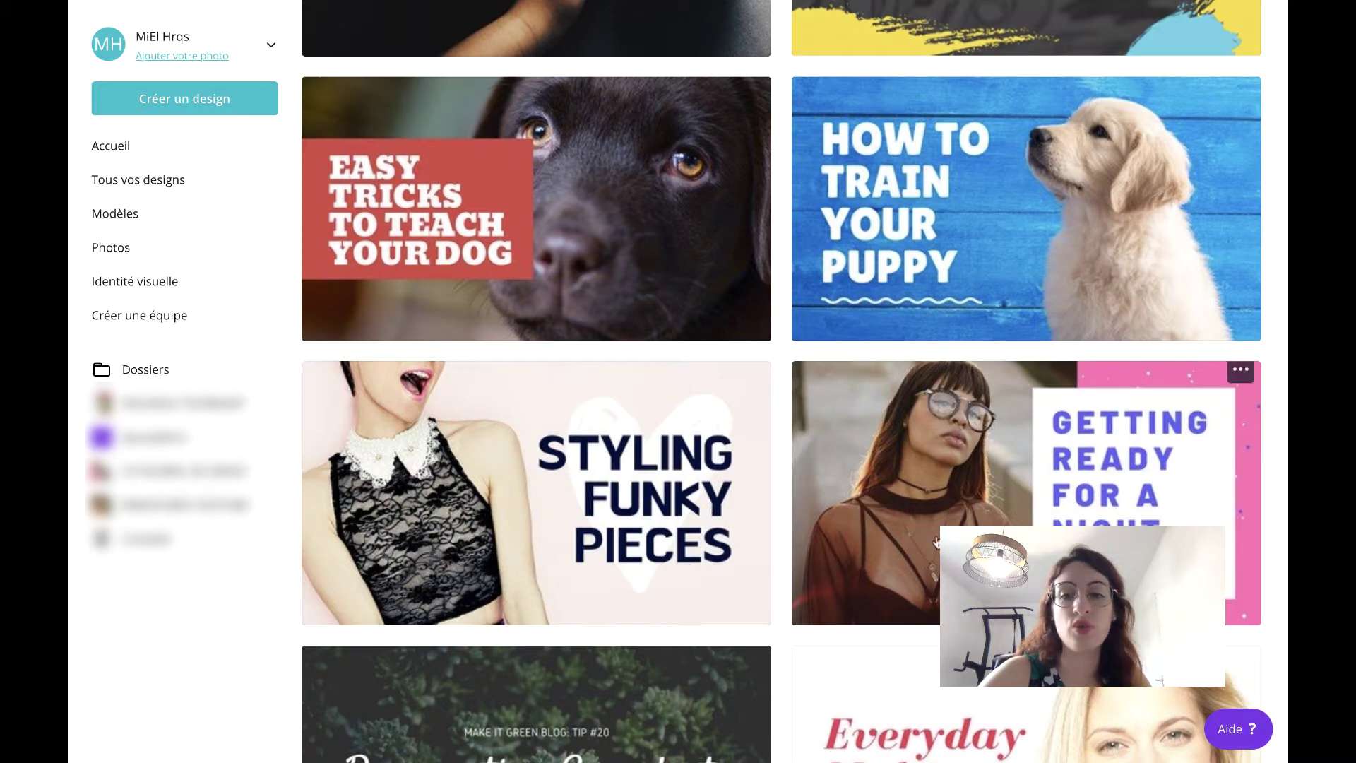
pyautogui.scroll(-12, 1024, 353)
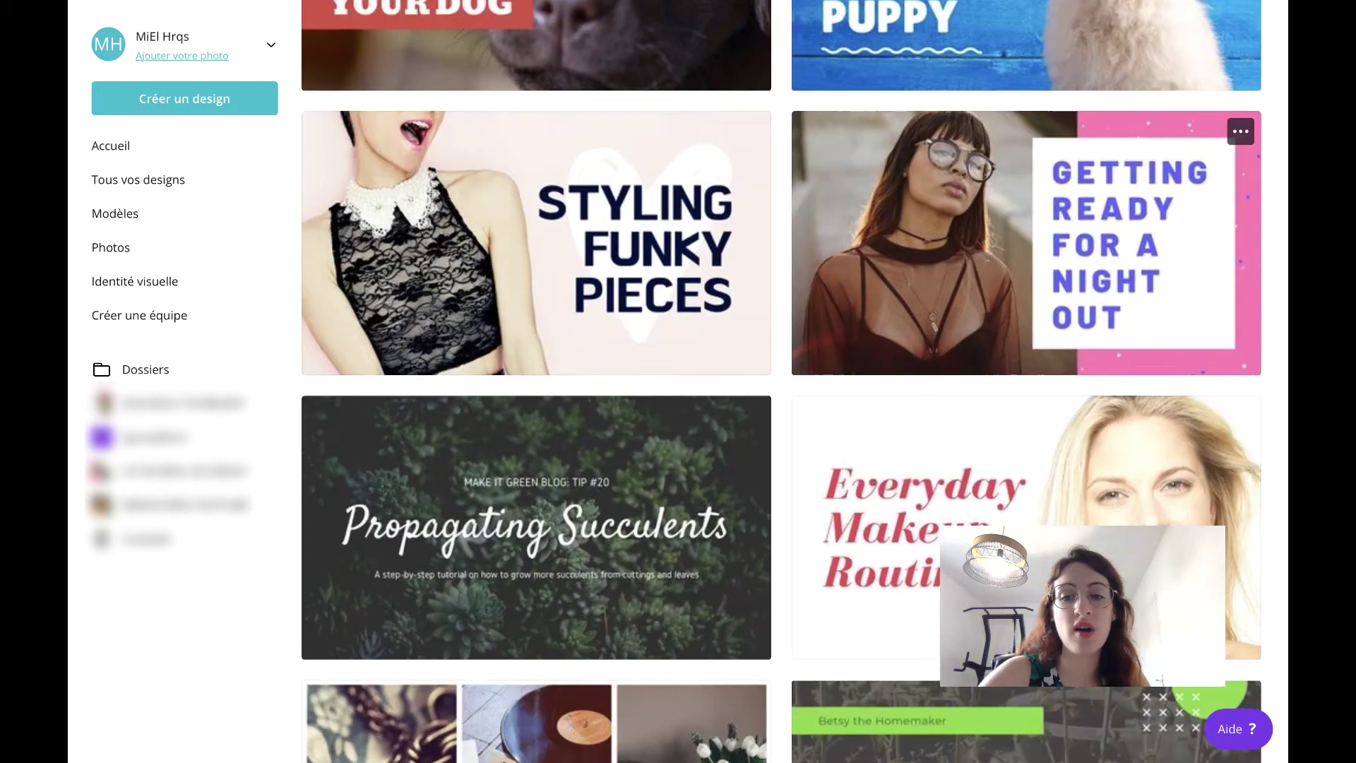
pyautogui.scroll(-20, 1024, 211)
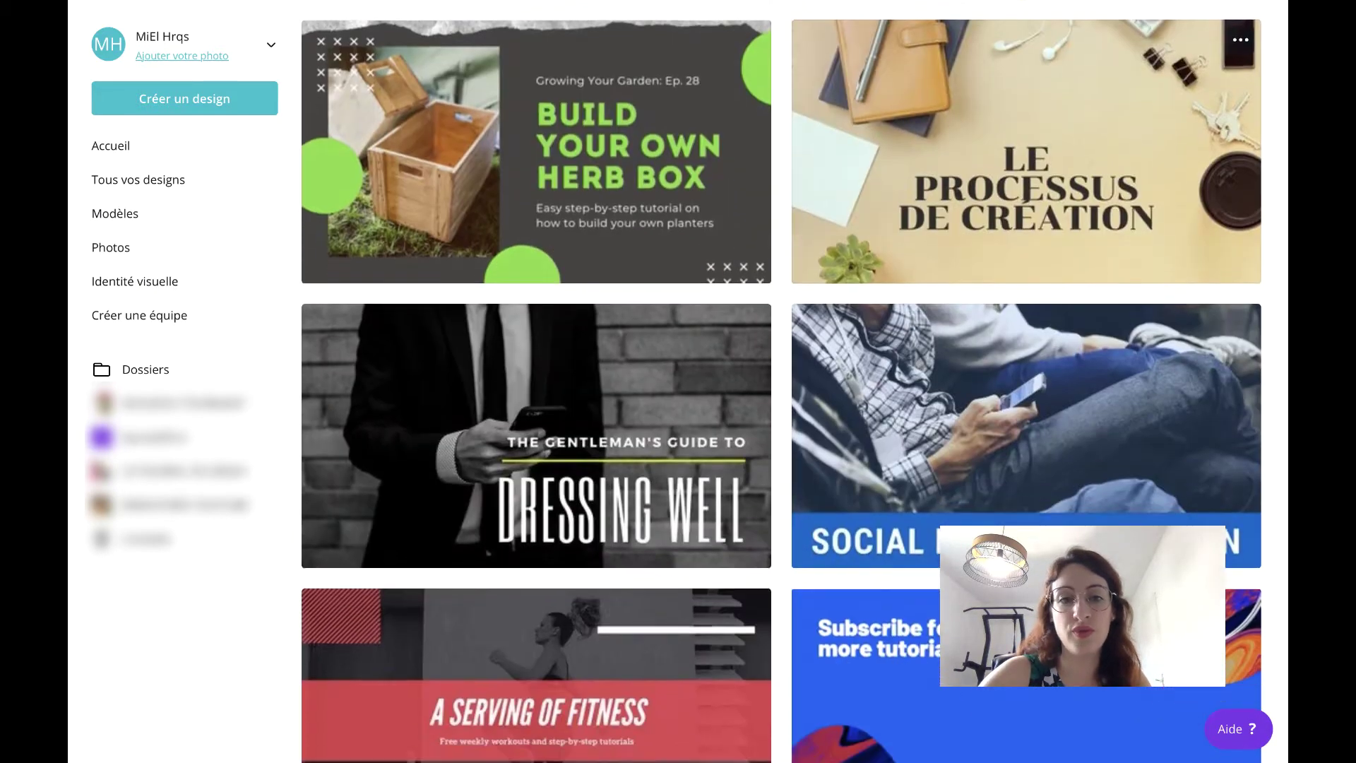
pyautogui.scroll(-2, 1024, 452)
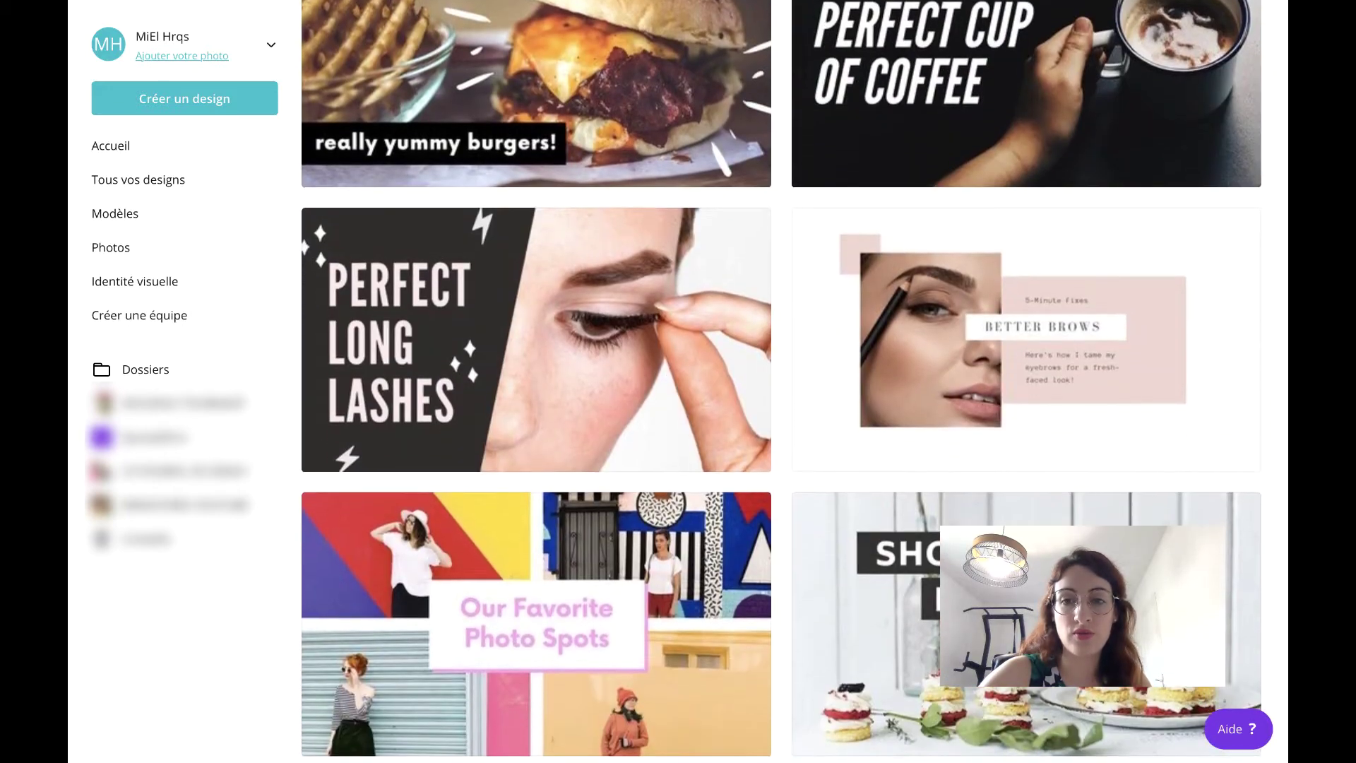
pyautogui.scroll(-2, 1024, 452)
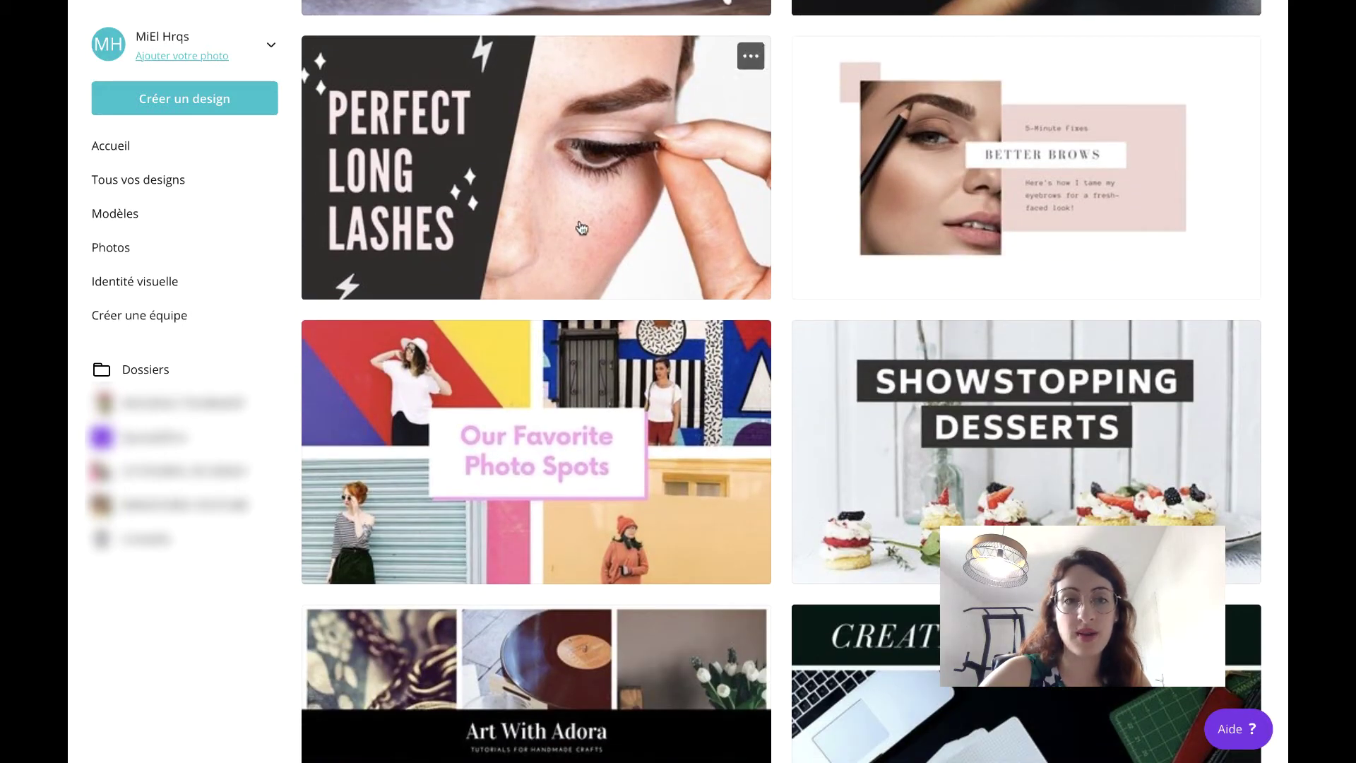
pyautogui.scroll(-13, 595, 234)
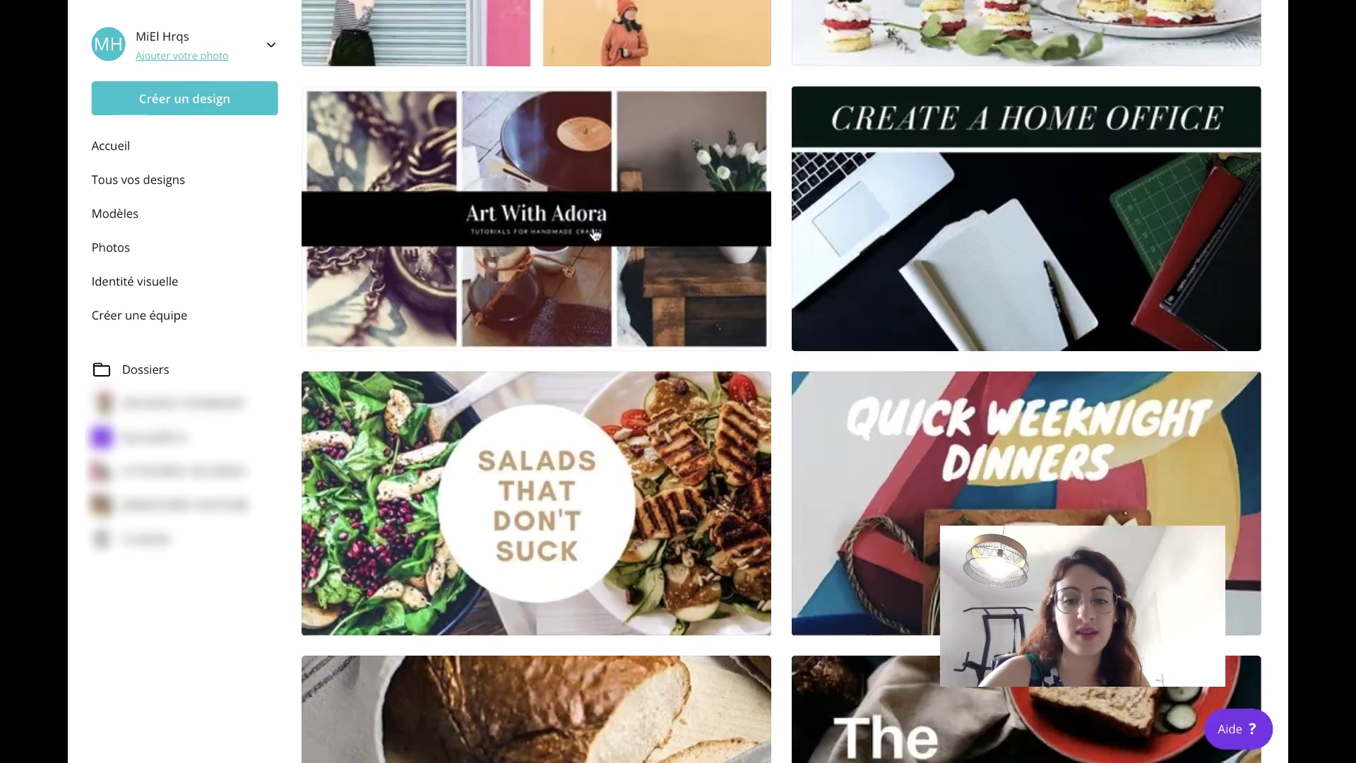
pyautogui.scroll(-4, 595, 235)
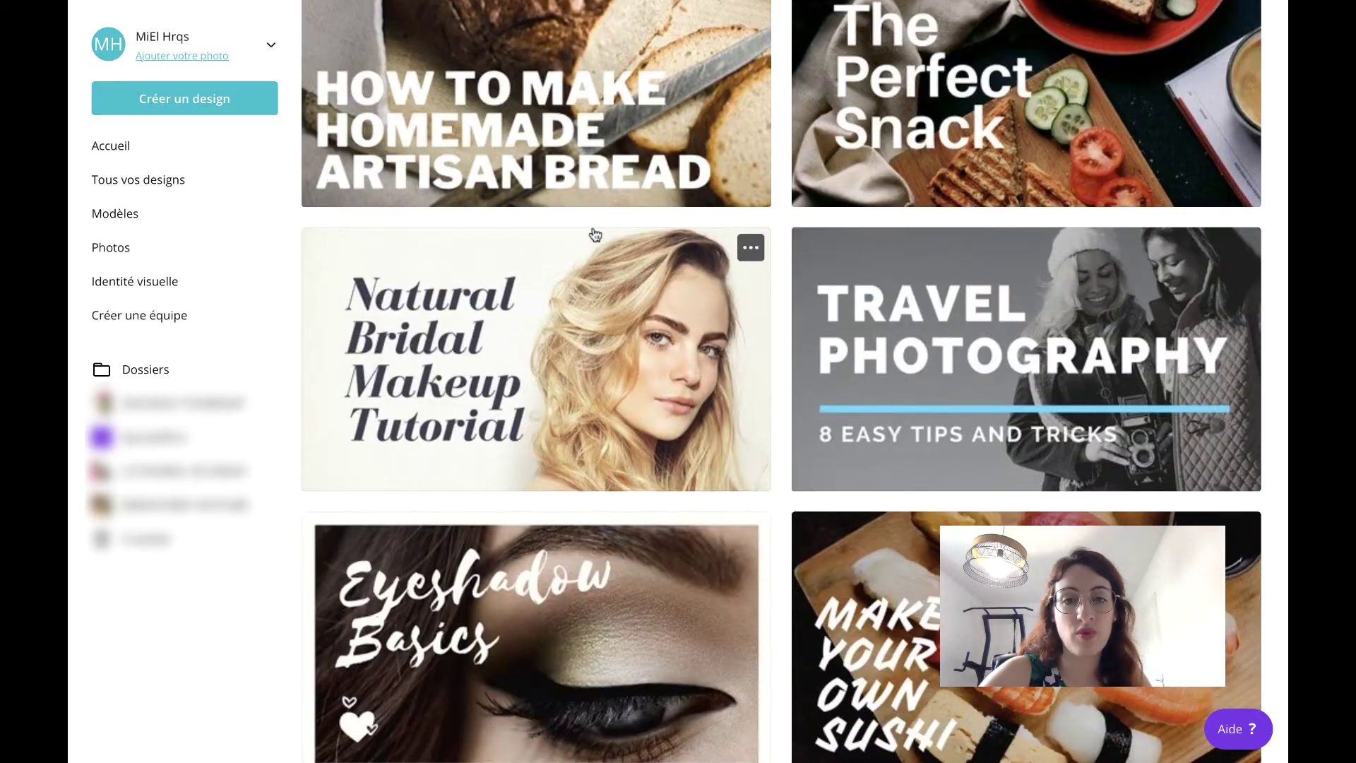
pyautogui.scroll(-3, 595, 234)
pyautogui.scroll(3, 593, 233)
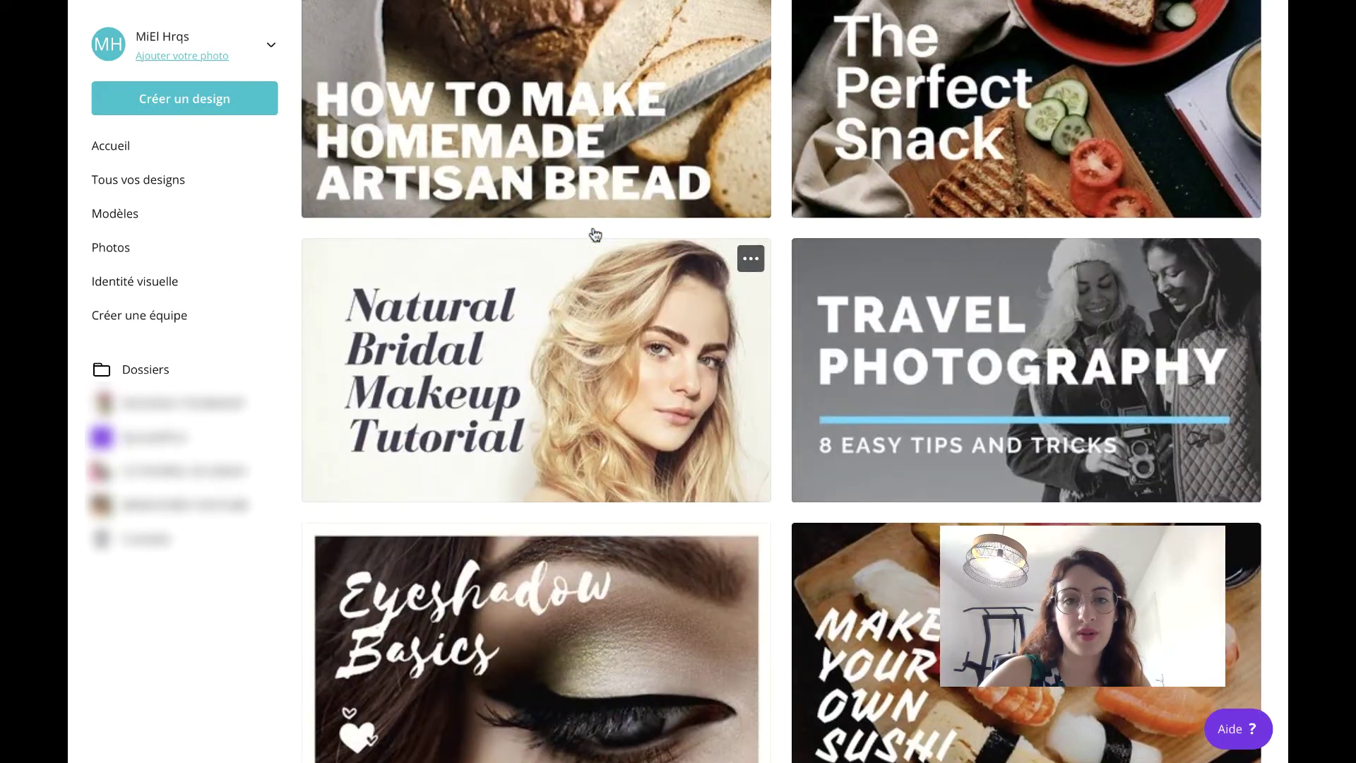
pyautogui.click(573, 480)
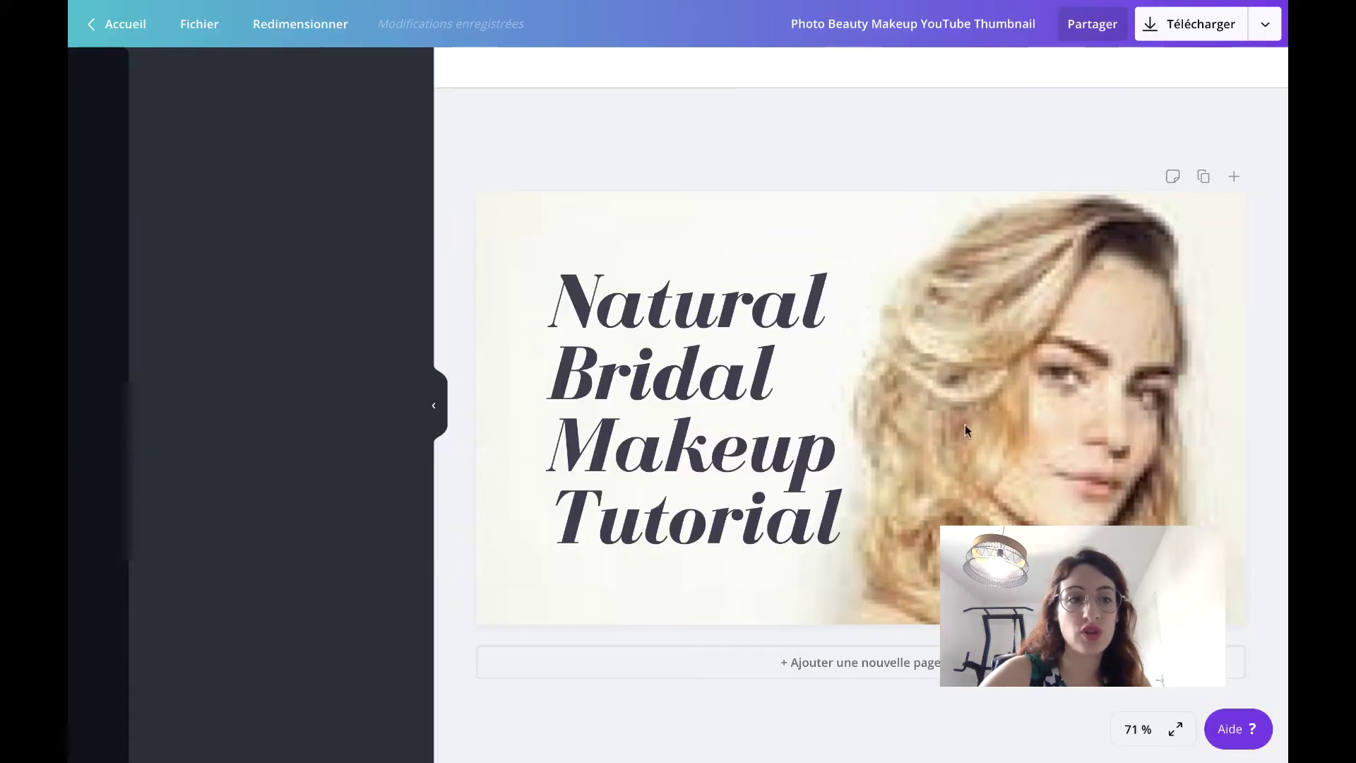
# - Select the design's background photo and look through the stock photo library and the uploaded images
pyautogui.click(1040, 394)
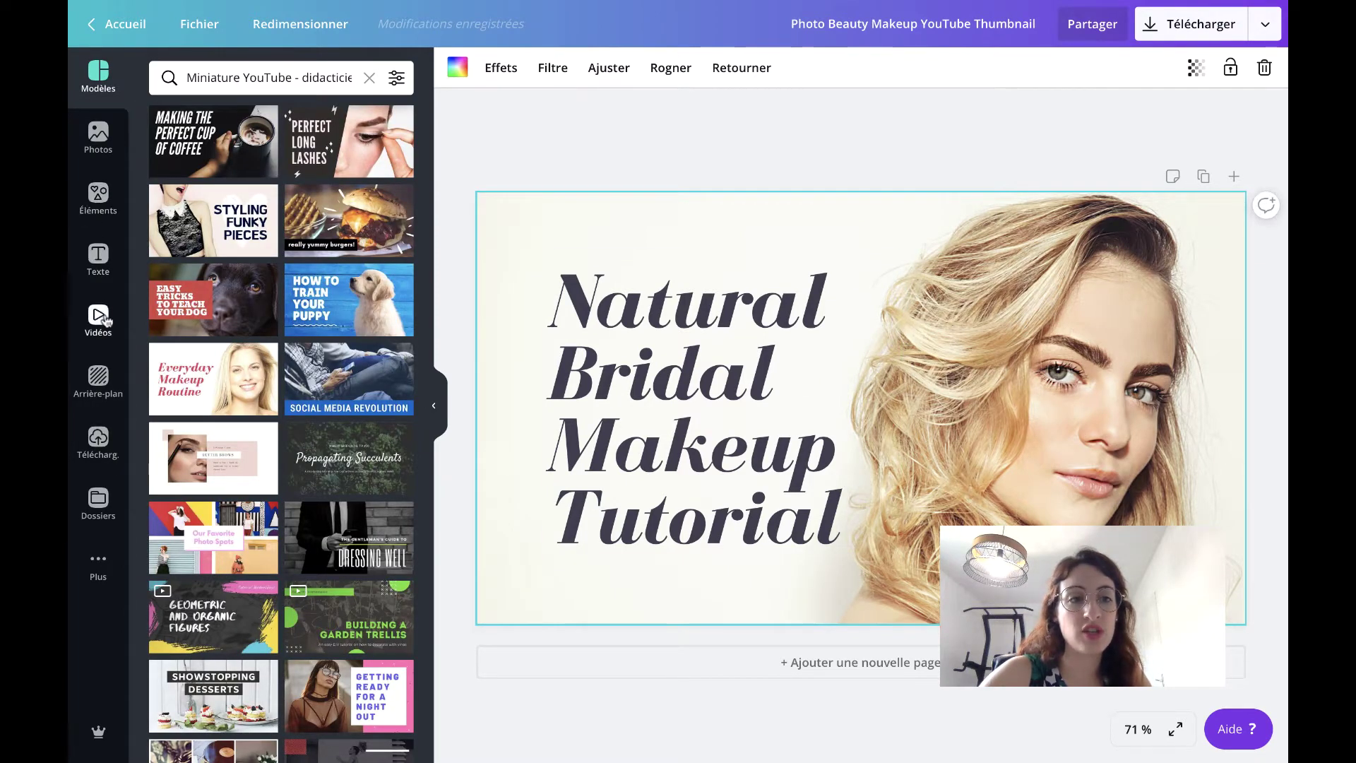
pyautogui.click(98, 134)
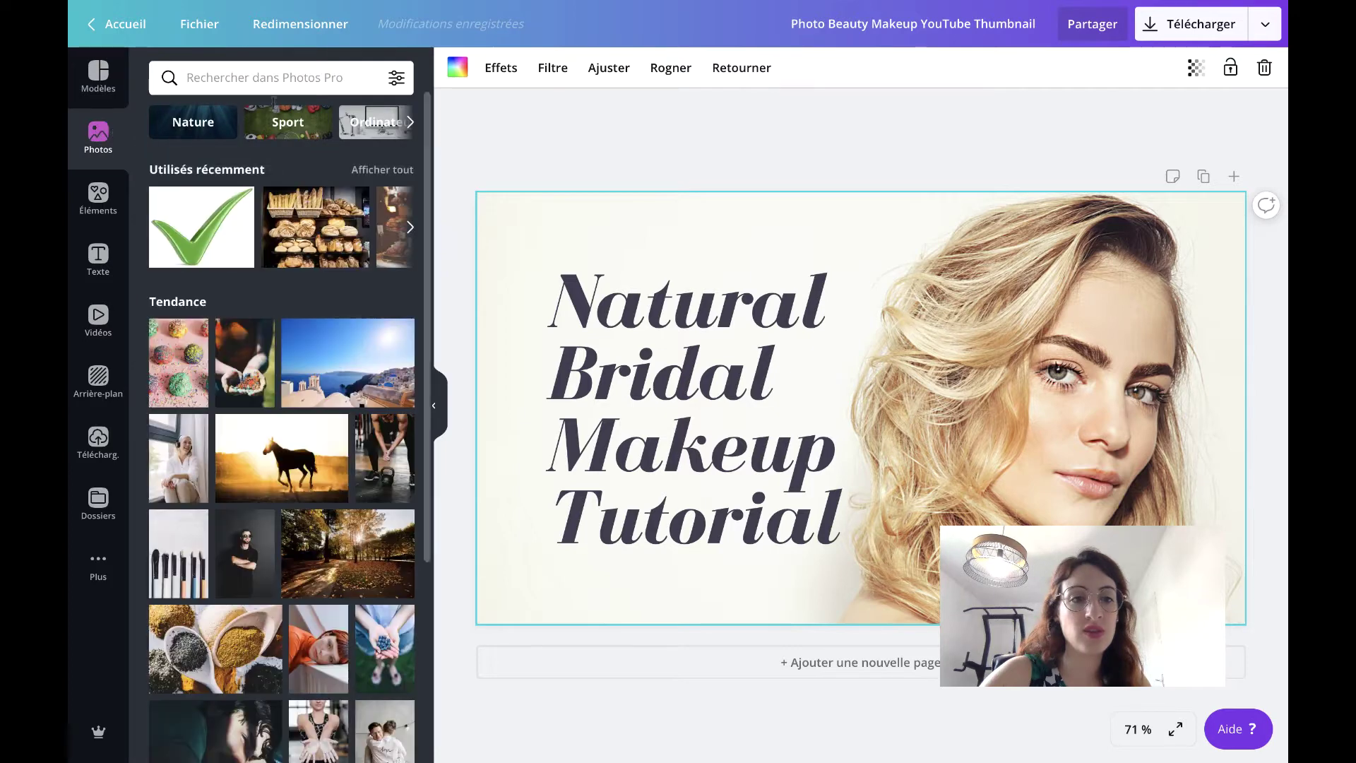
pyautogui.click(98, 441)
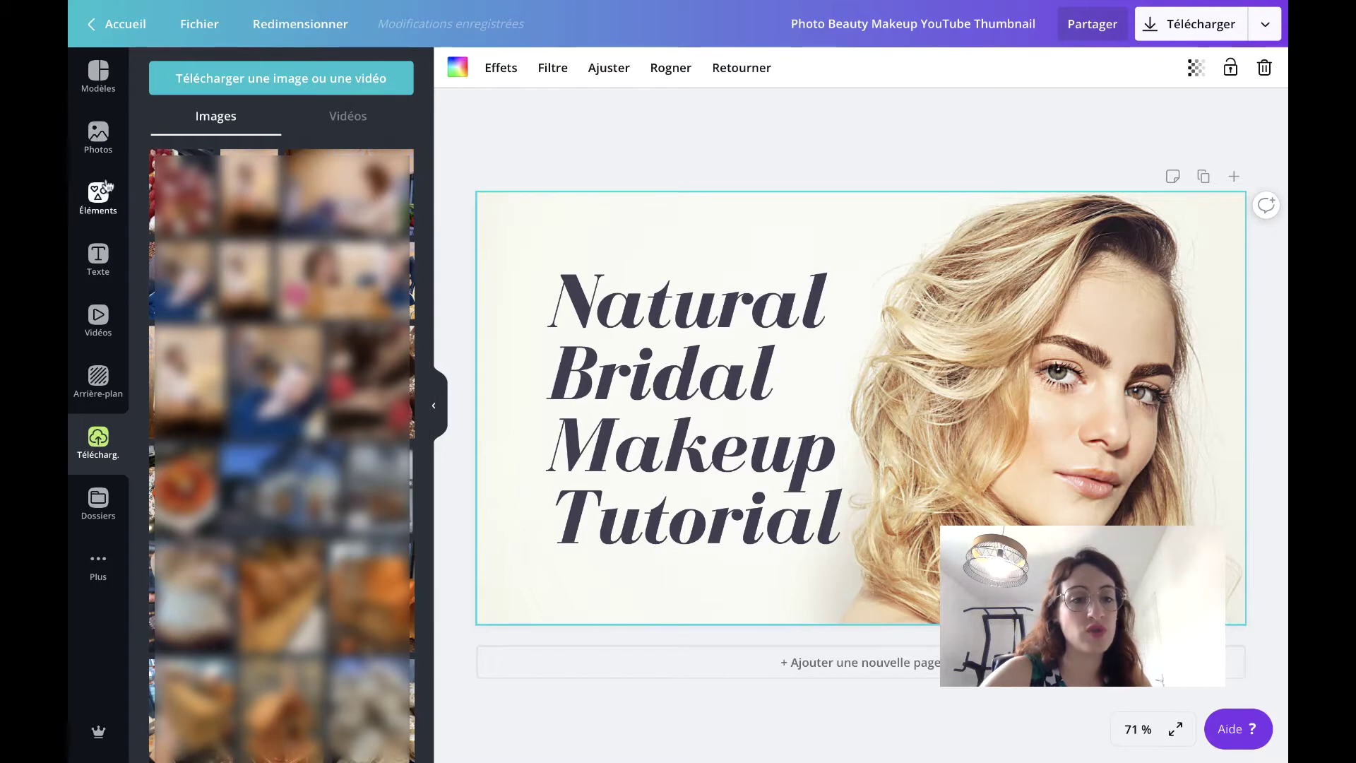
pyautogui.click(99, 141)
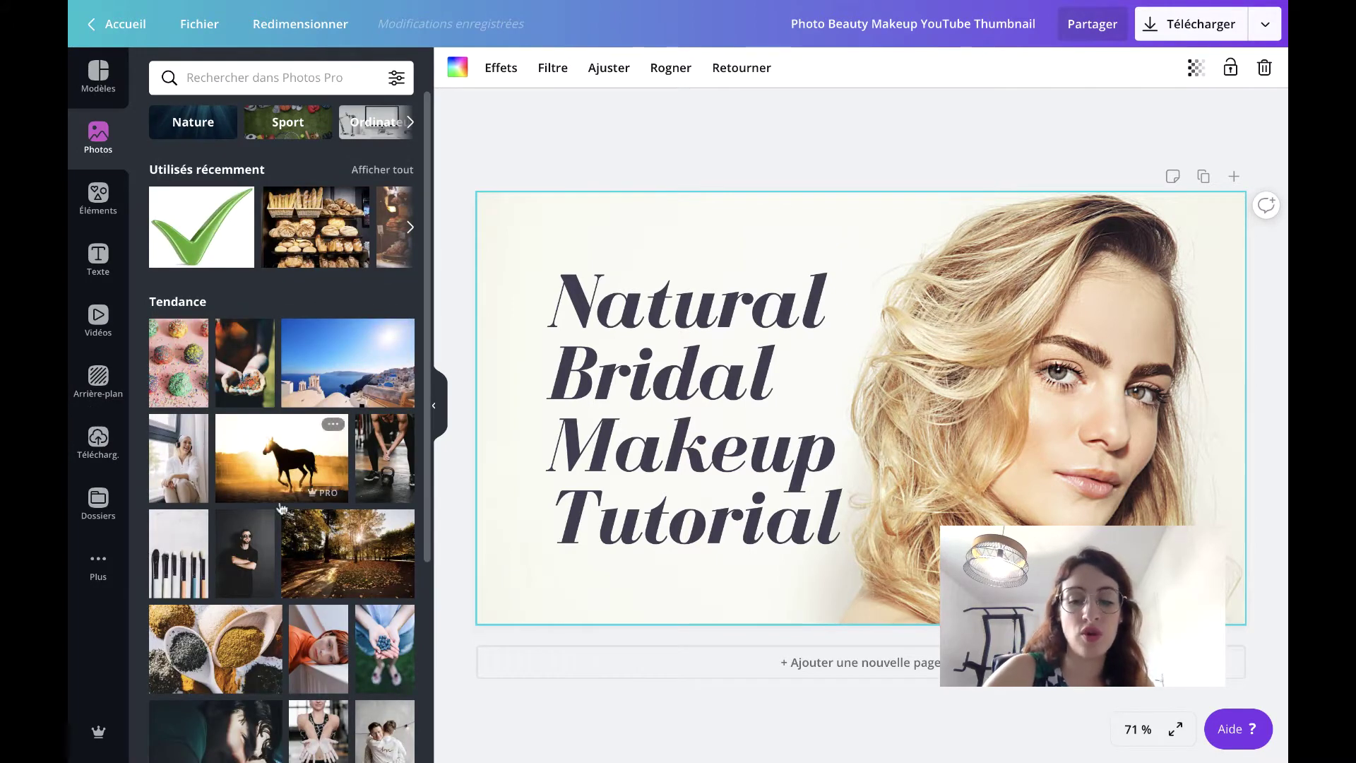
pyautogui.scroll(-5, 296, 574)
pyautogui.scroll(5, 296, 573)
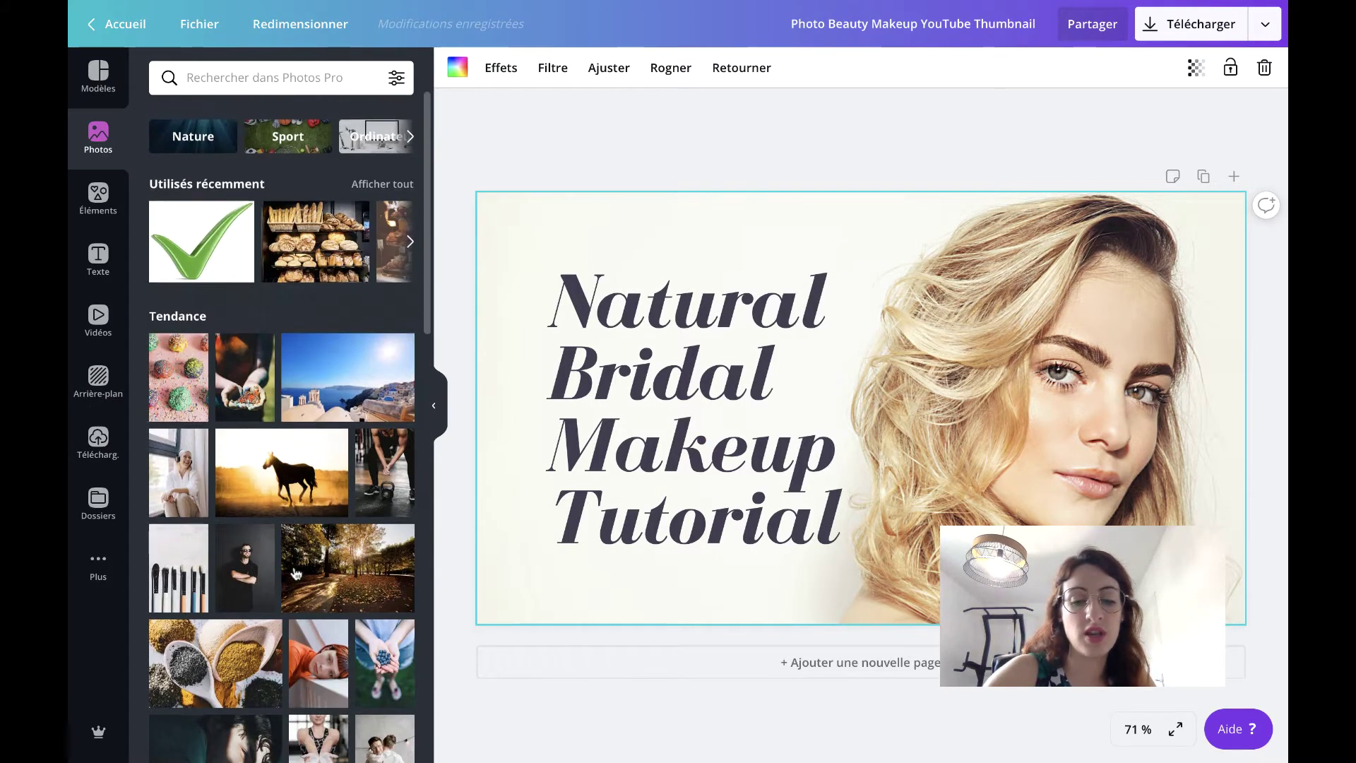
# - Search the photo library for "plante" and try to delete the selected background photo from the design
pyautogui.click(259, 65)
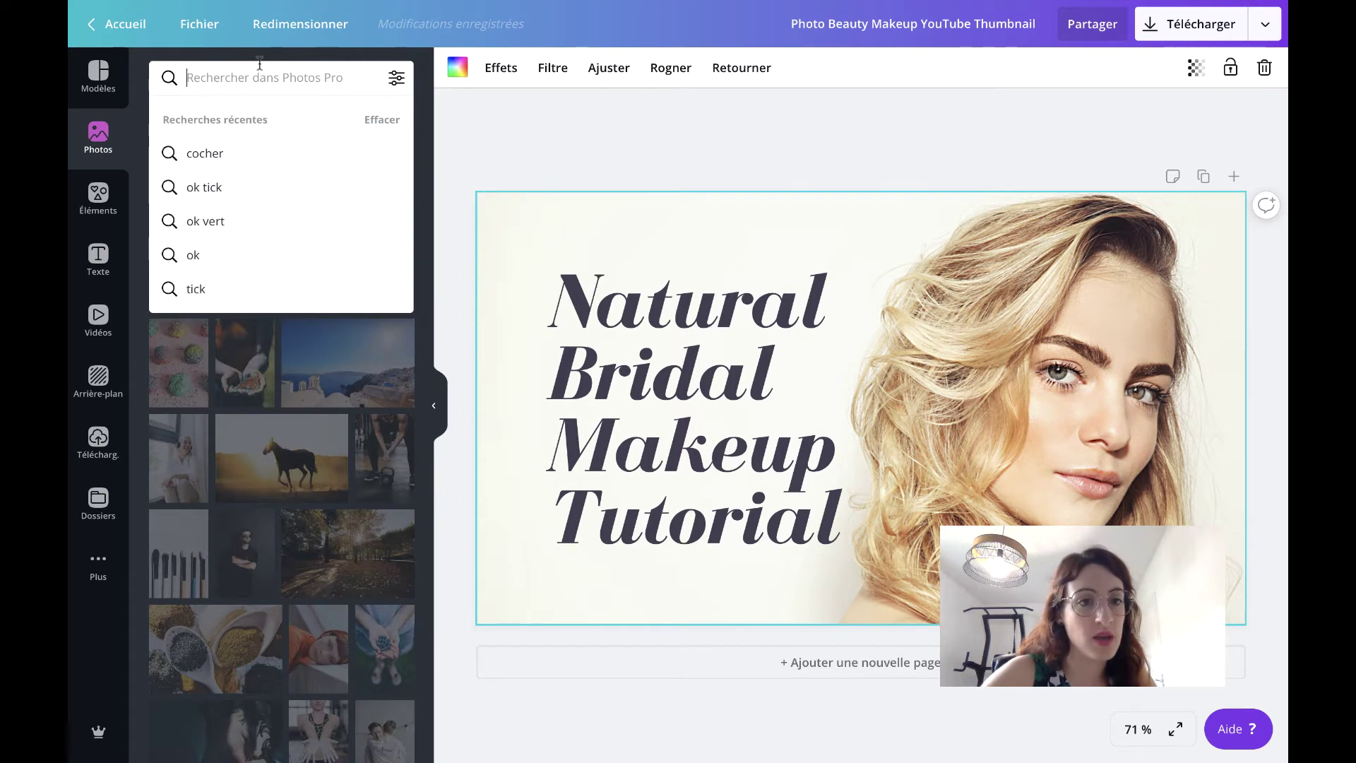
pyautogui.write('plante')
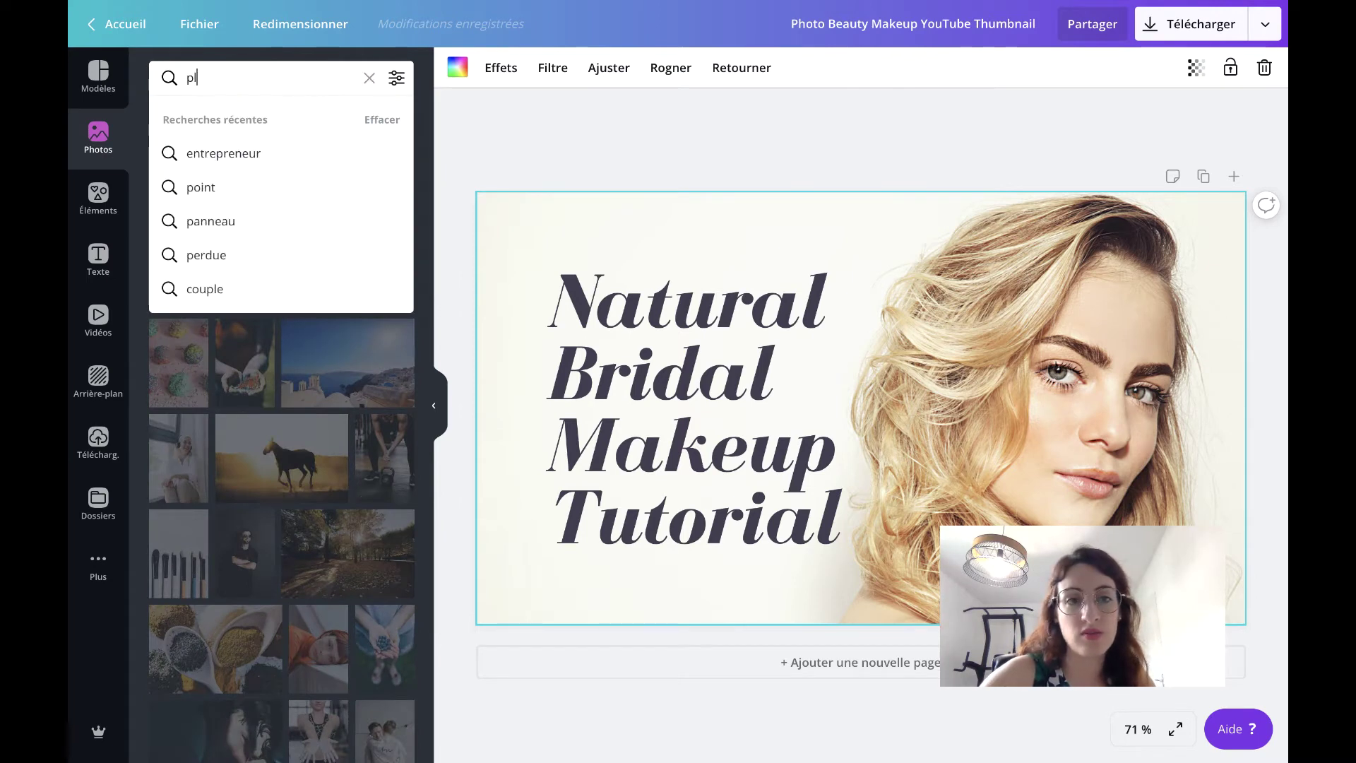
pyautogui.press('Return')
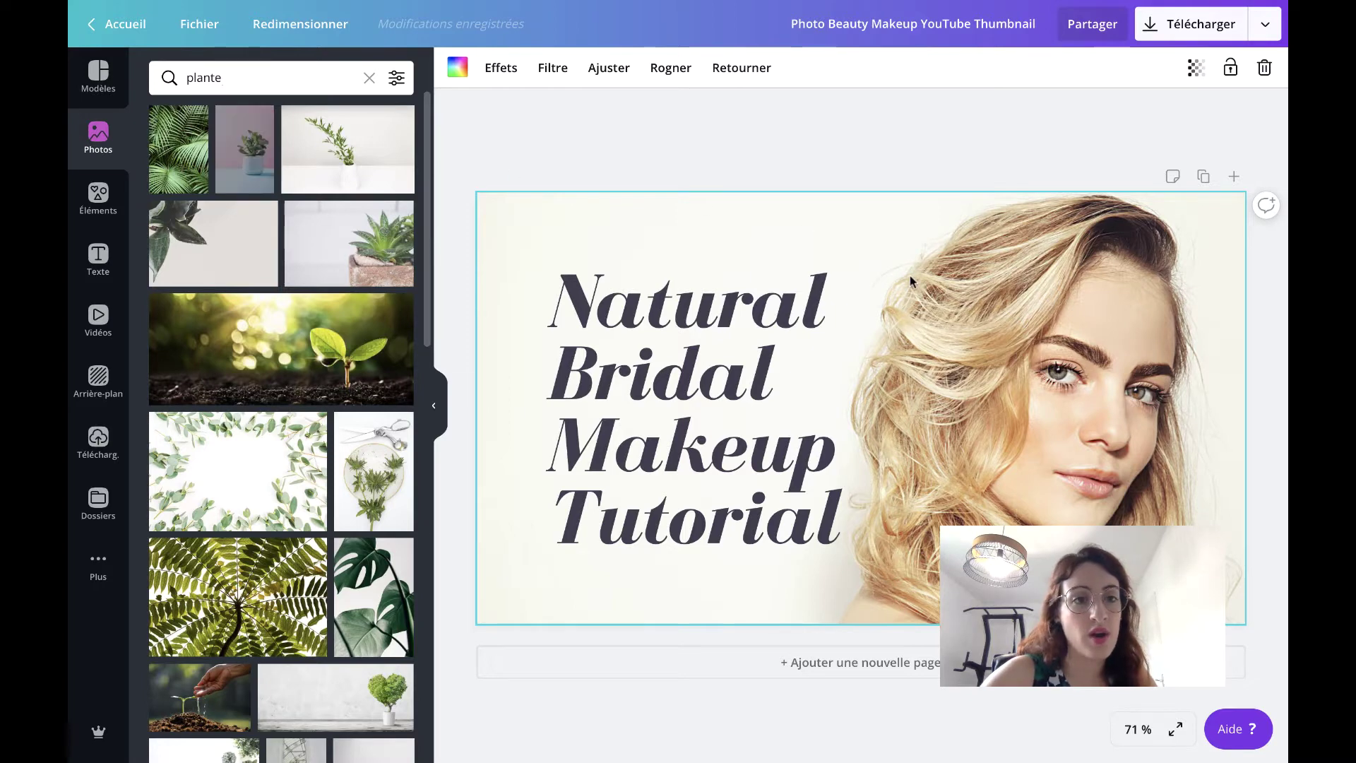
pyautogui.moveTo(910, 282); pyautogui.dragTo(910, 281)
pyautogui.press('Delete')
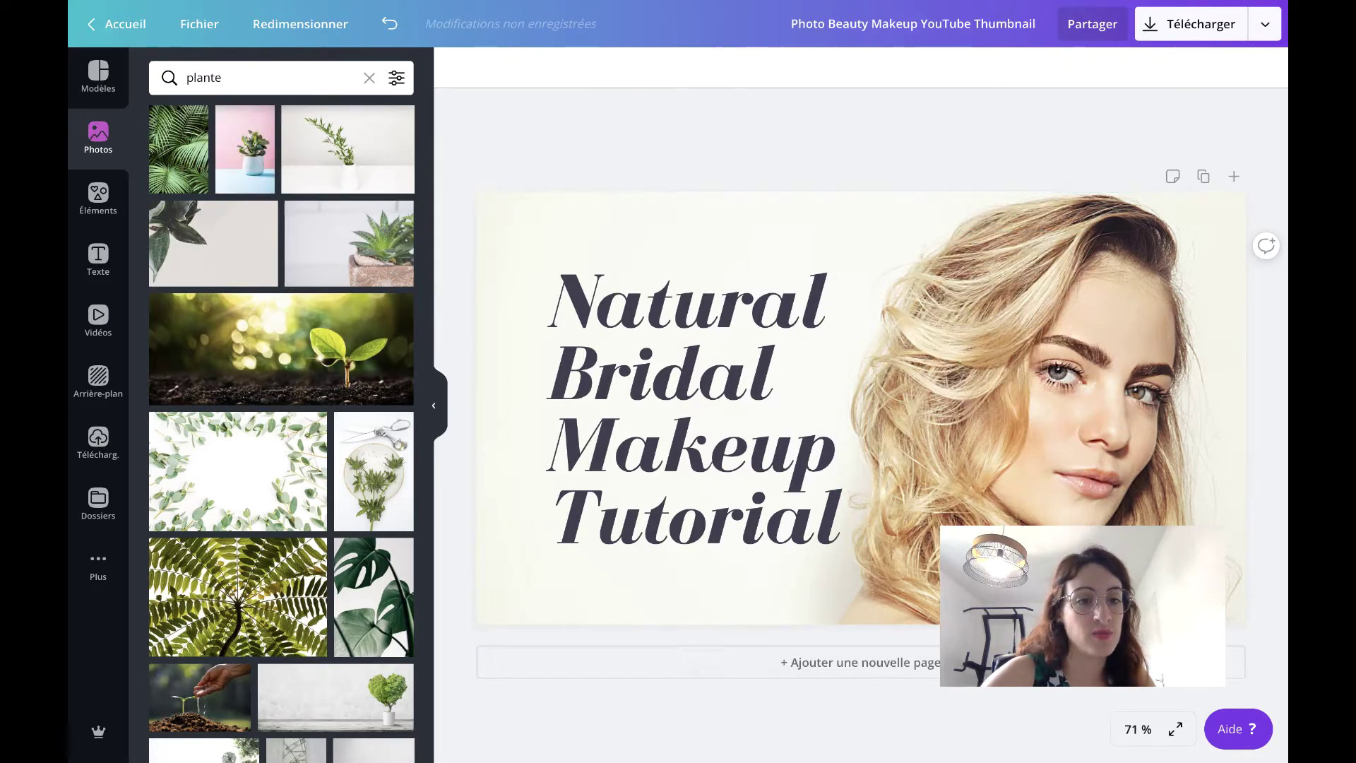
# - Limit the plant photos to free ones (Gratuit) and add the potted succulents on a white background to the page
pyautogui.click(396, 79)
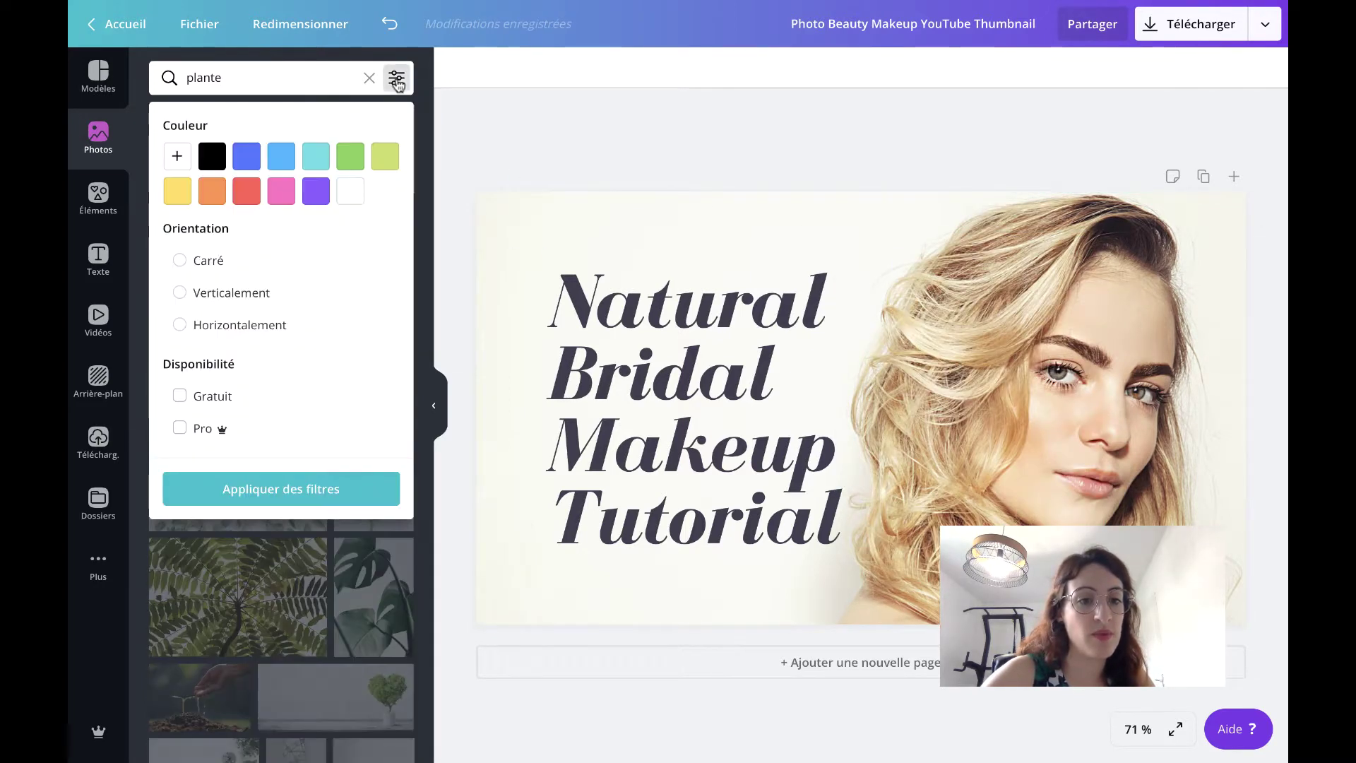
pyautogui.click(189, 397)
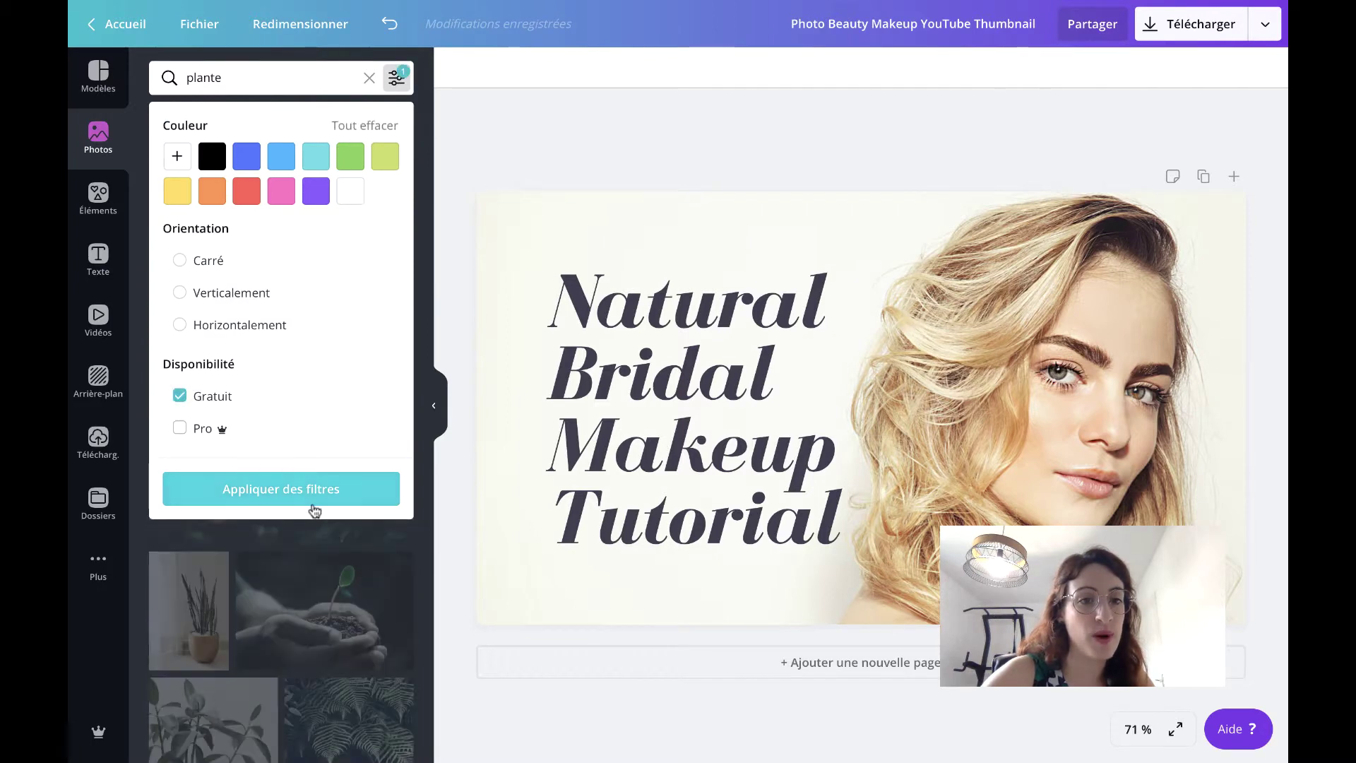
pyautogui.click(283, 490)
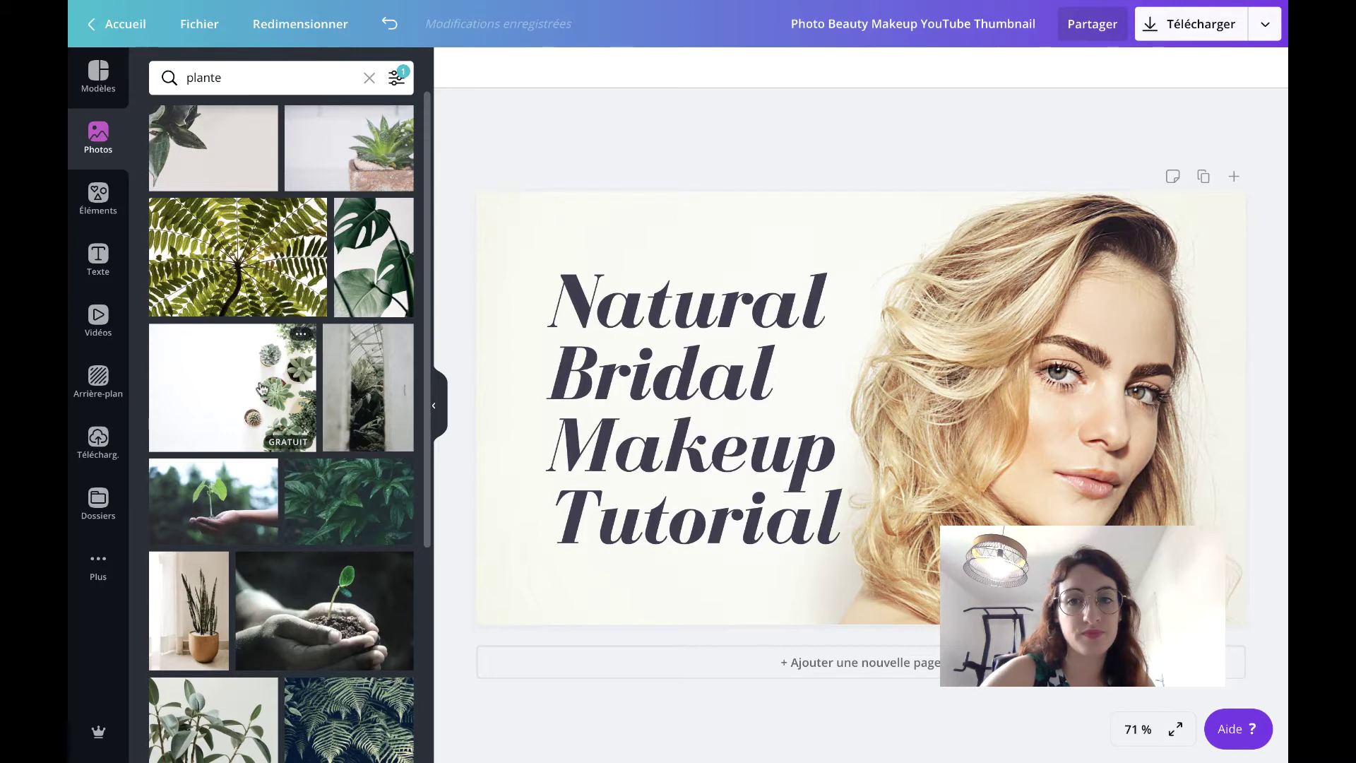
pyautogui.moveTo(308, 388); pyautogui.dragTo(881, 256)
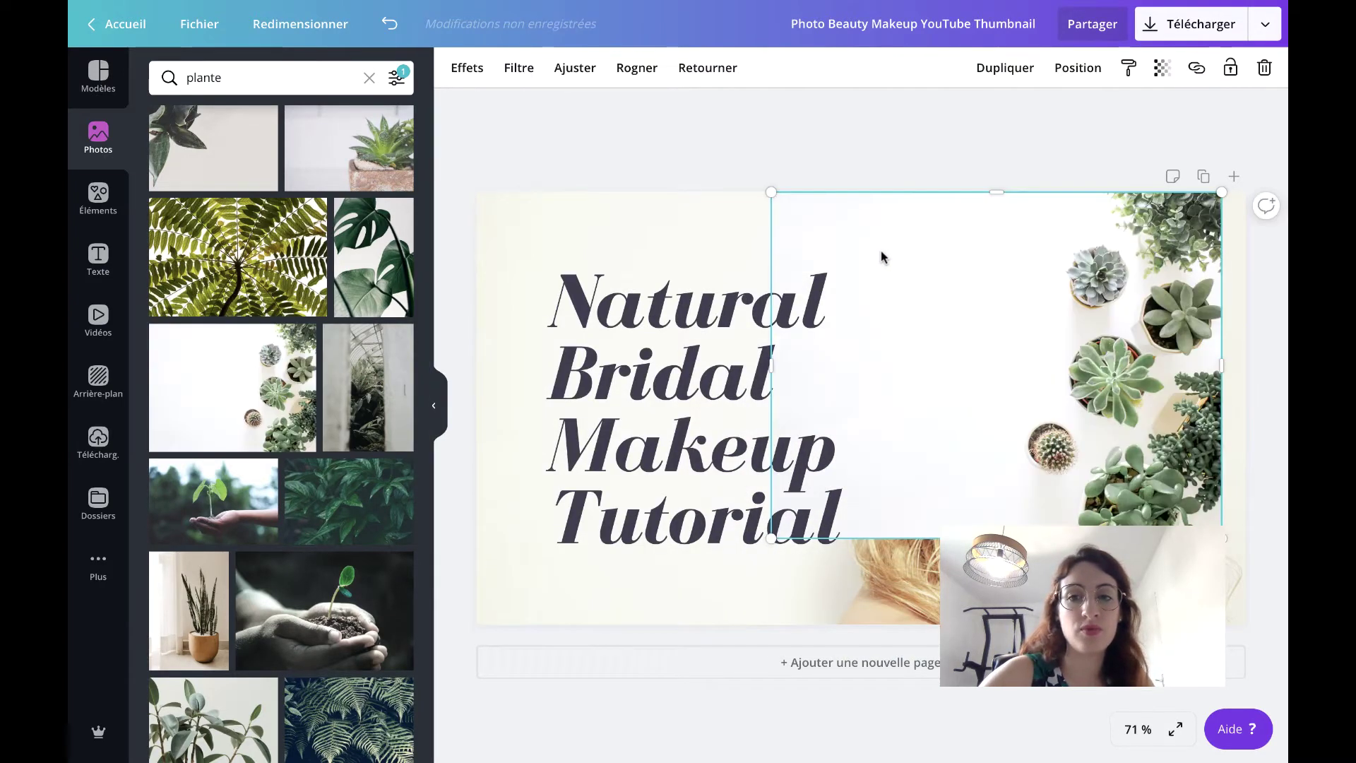
# - Delete the portrait of the blonde woman that fills the page background
pyautogui.click(642, 212)
pyautogui.doubleClick(642, 212)
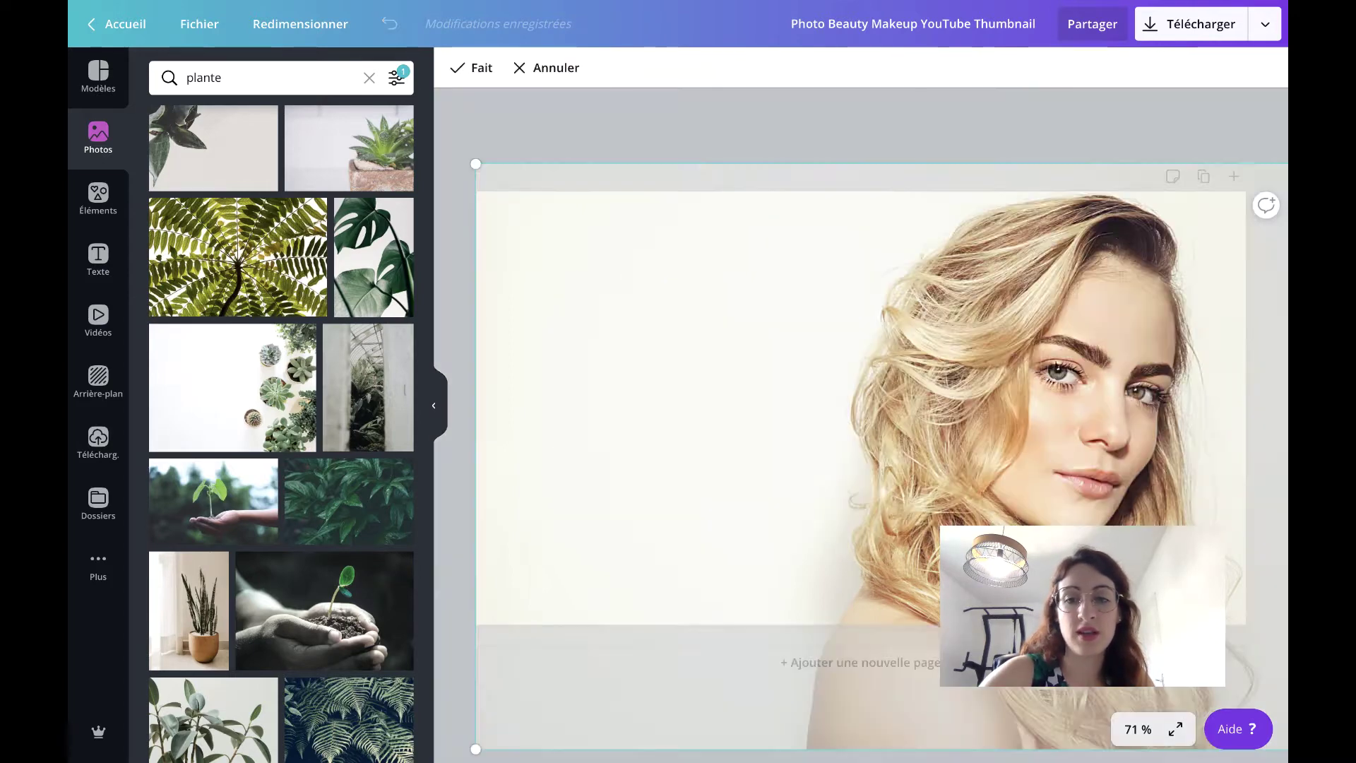
pyautogui.press('Delete')
# - Enlarge the succulent photo, align it with the page's right edge and widen it to 1280 so it covers the page
pyautogui.moveTo(1002, 281); pyautogui.dragTo(648, 284)
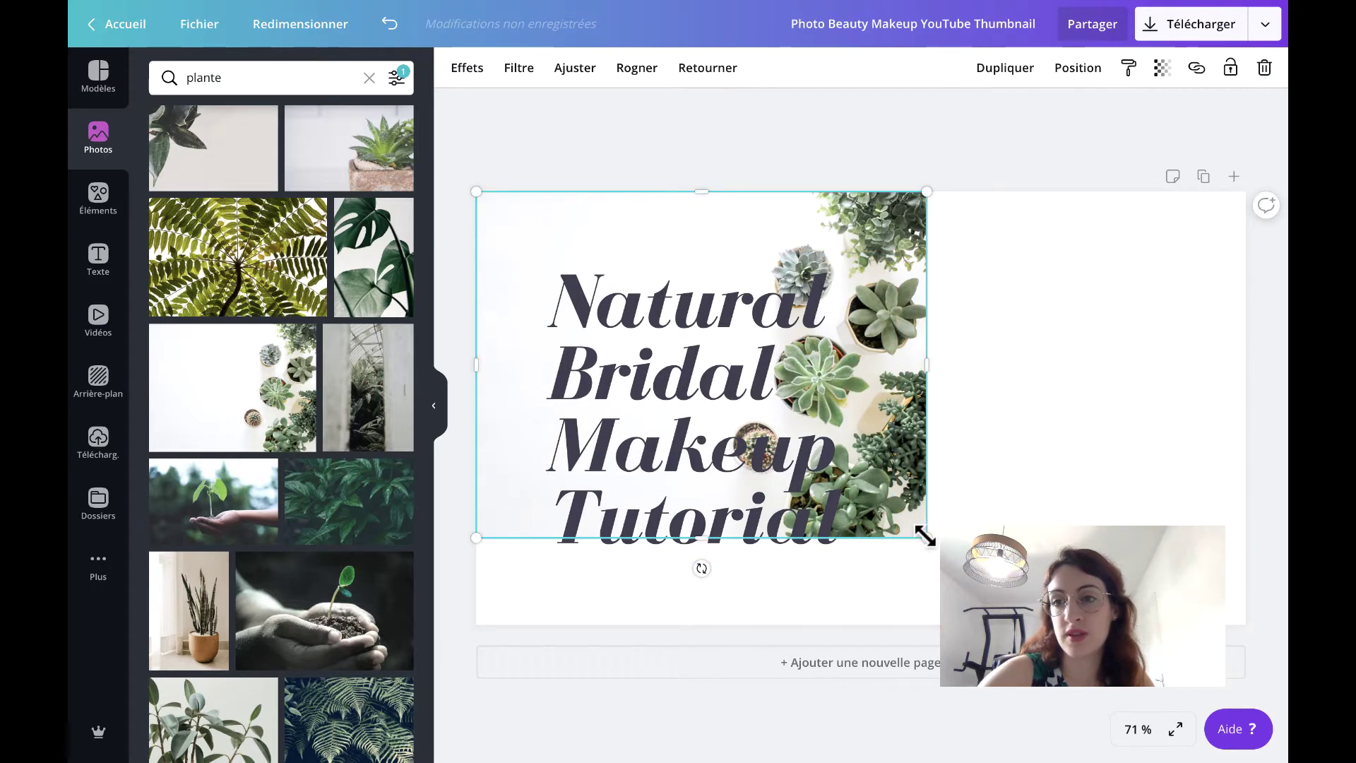
pyautogui.moveTo(925, 535); pyautogui.dragTo(1228, 599)
pyautogui.moveTo(1101, 483); pyautogui.dragTo(1195, 477)
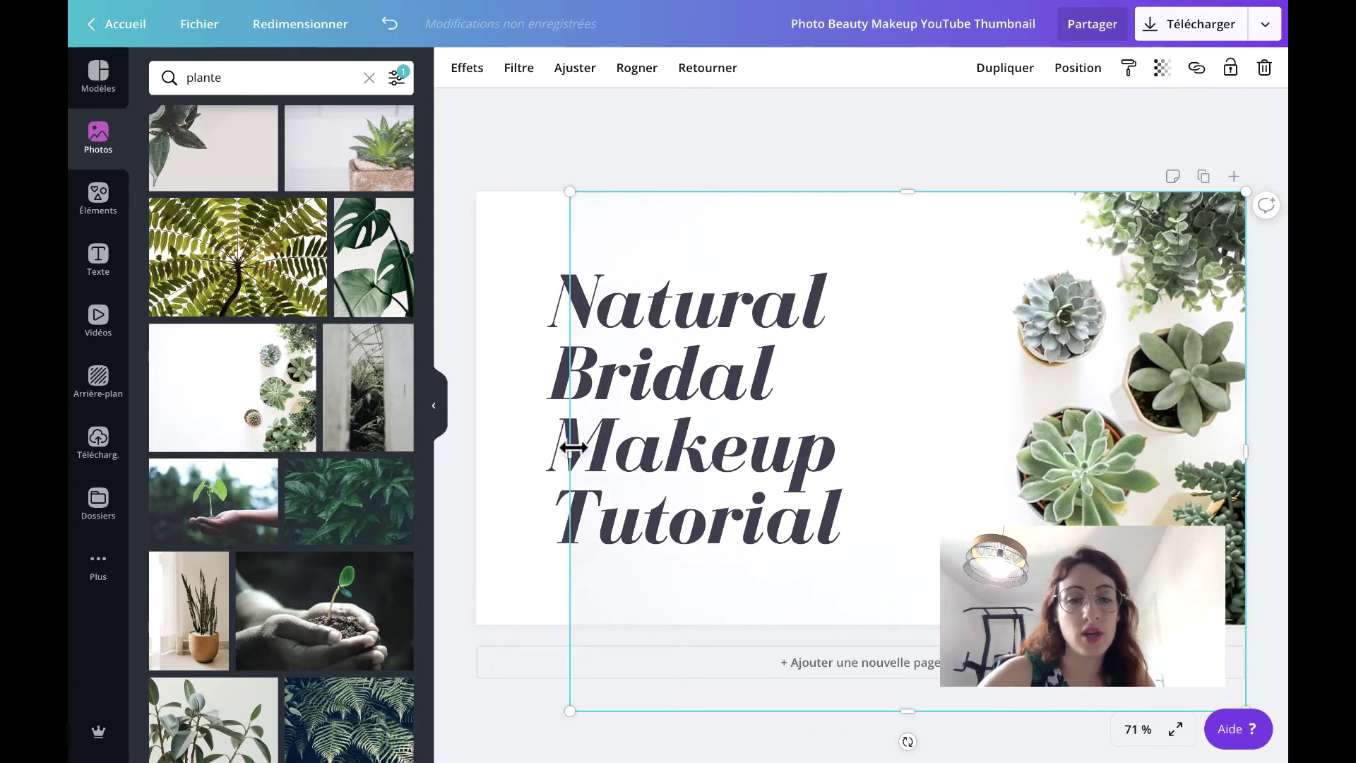
pyautogui.moveTo(569, 450); pyautogui.dragTo(485, 450)
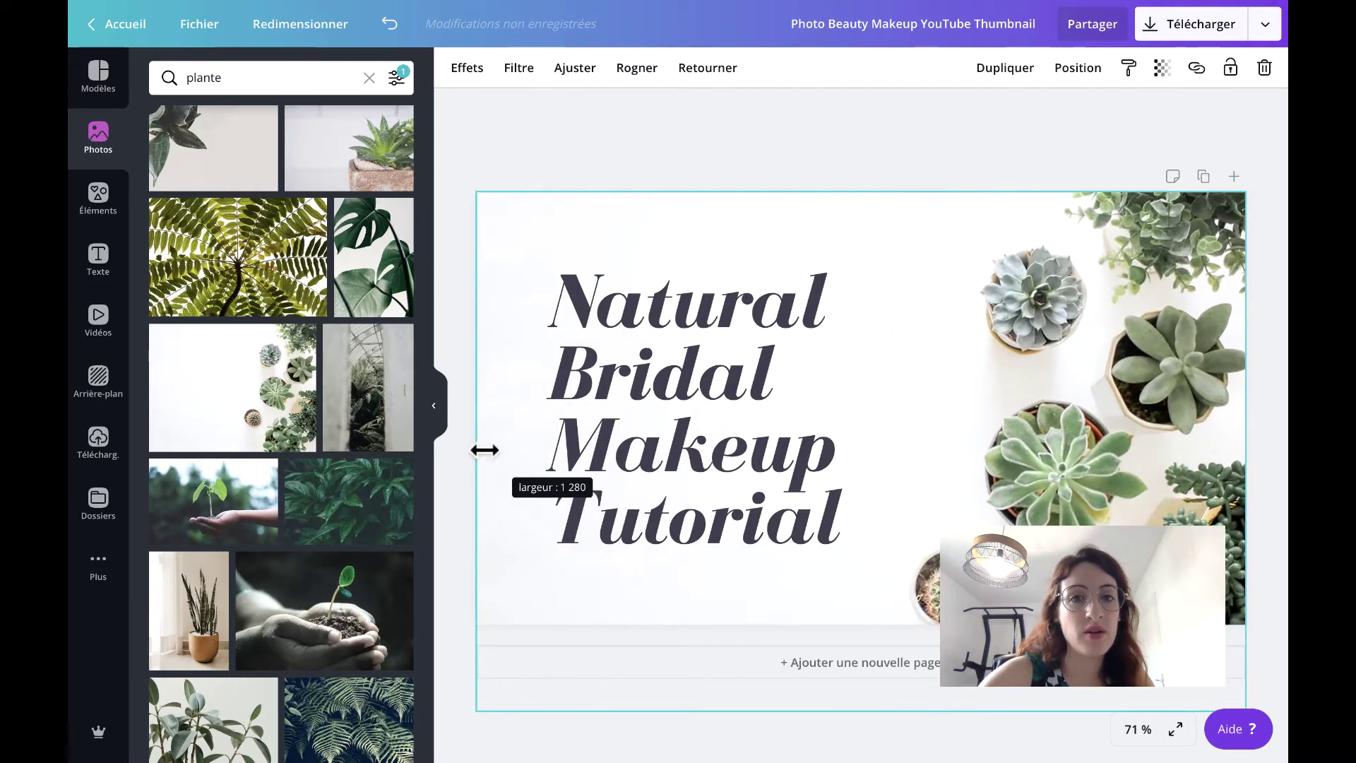
# - Add the free "FAIRE PROGRESSER NOS CLIENTS" font combination to the page, placing it over the succulents
pyautogui.click(757, 121)
pyautogui.click(759, 279)
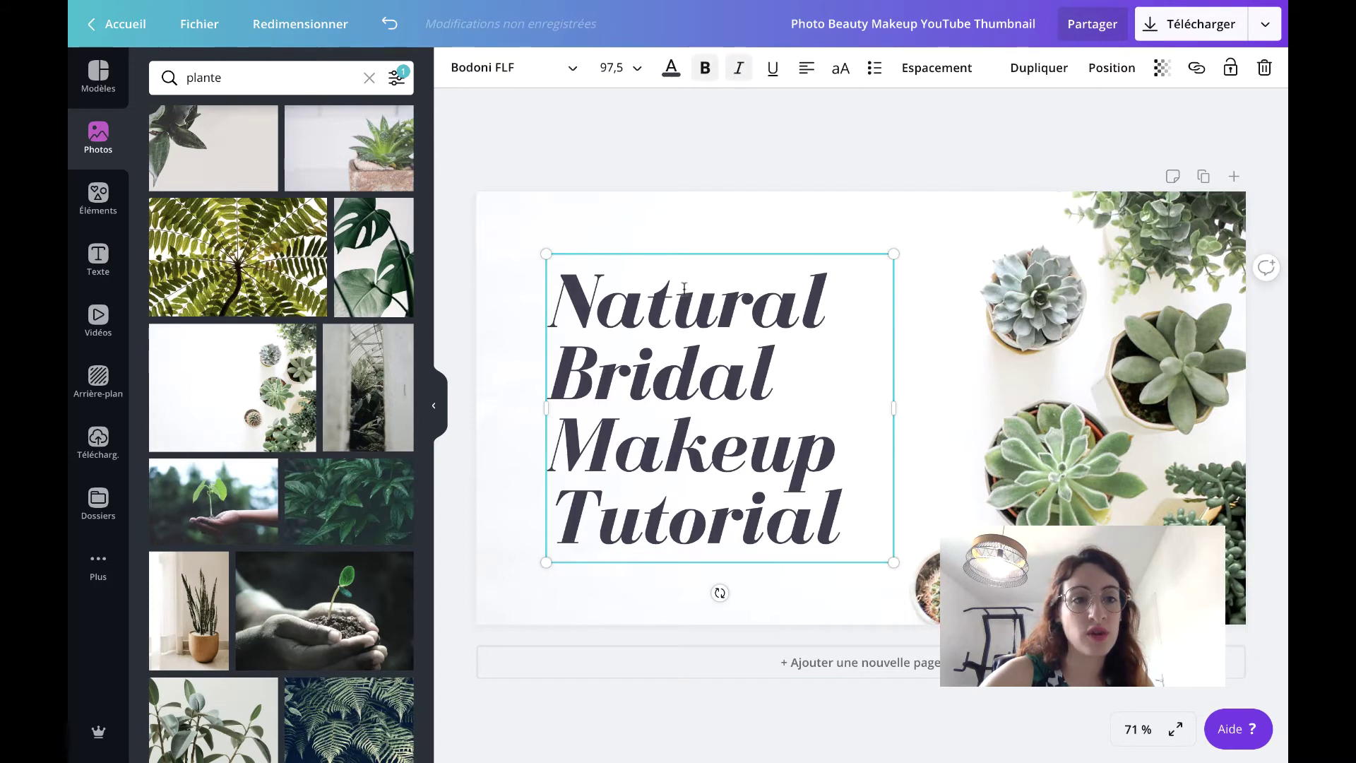
pyautogui.doubleClick(706, 462)
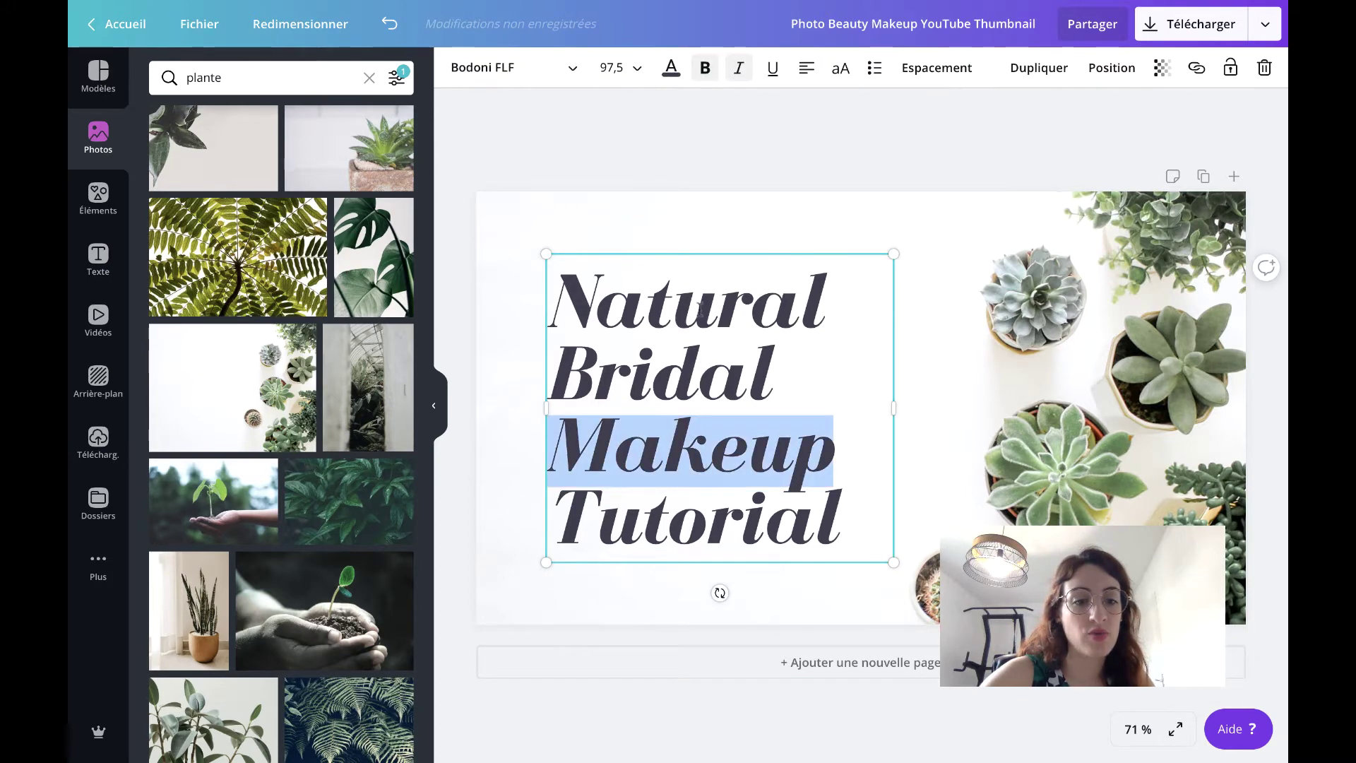
pyautogui.click(99, 265)
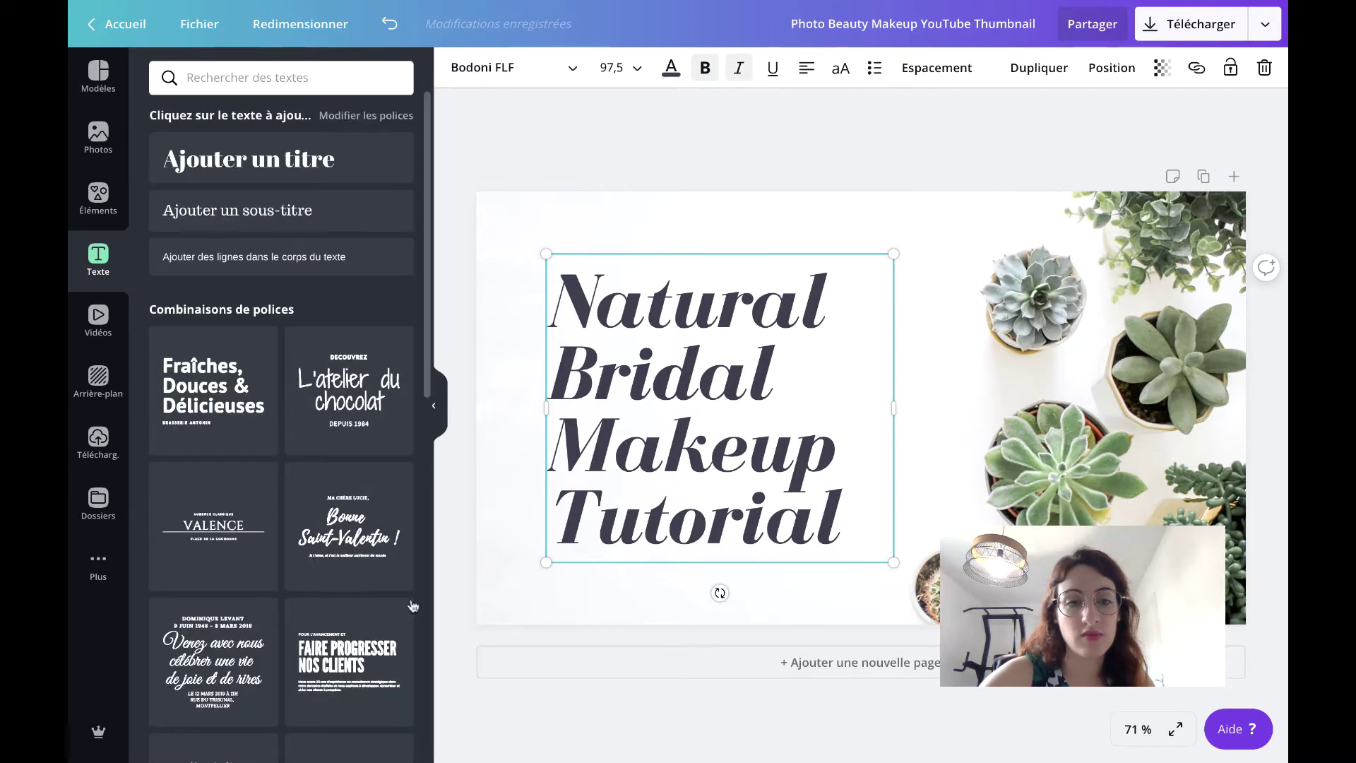
pyautogui.scroll(-3, 413, 605)
pyautogui.moveTo(331, 516); pyautogui.dragTo(575, 470)
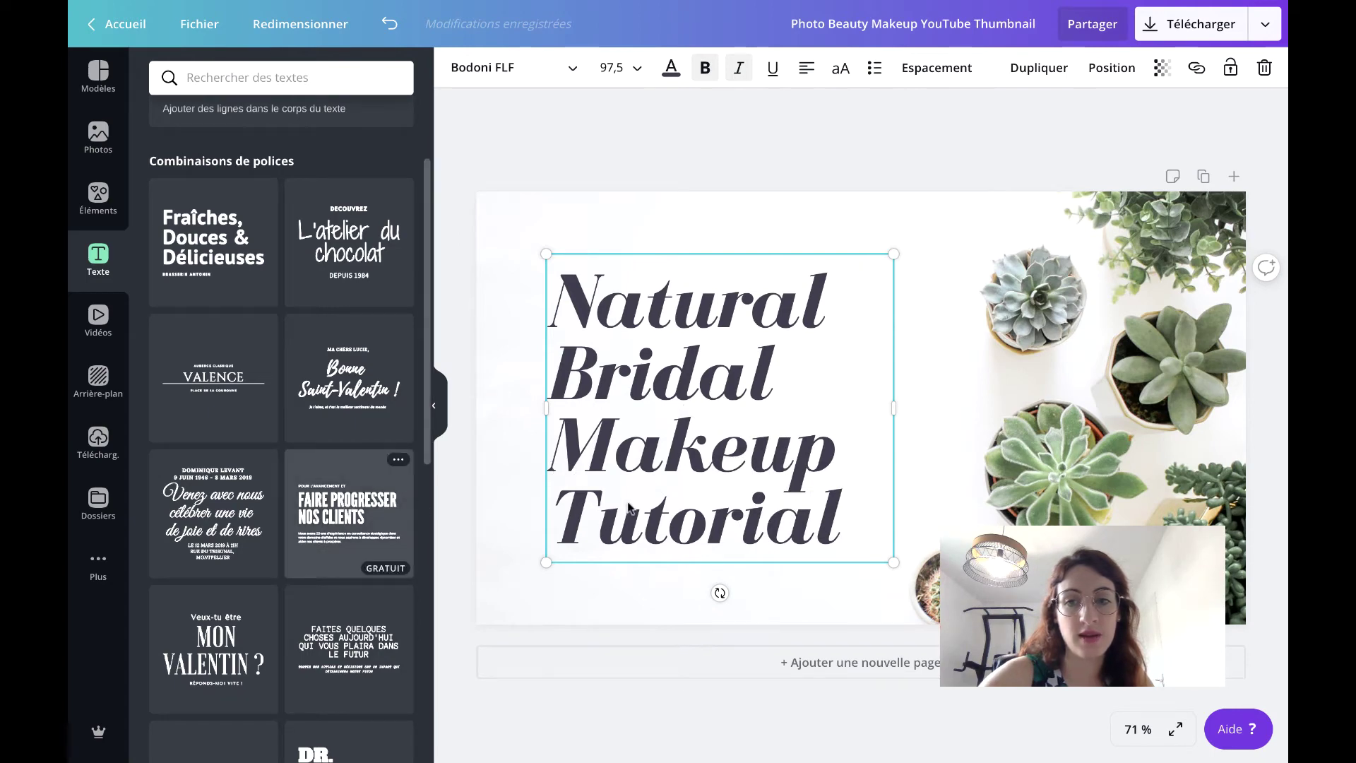
pyautogui.moveTo(628, 508); pyautogui.dragTo(973, 411)
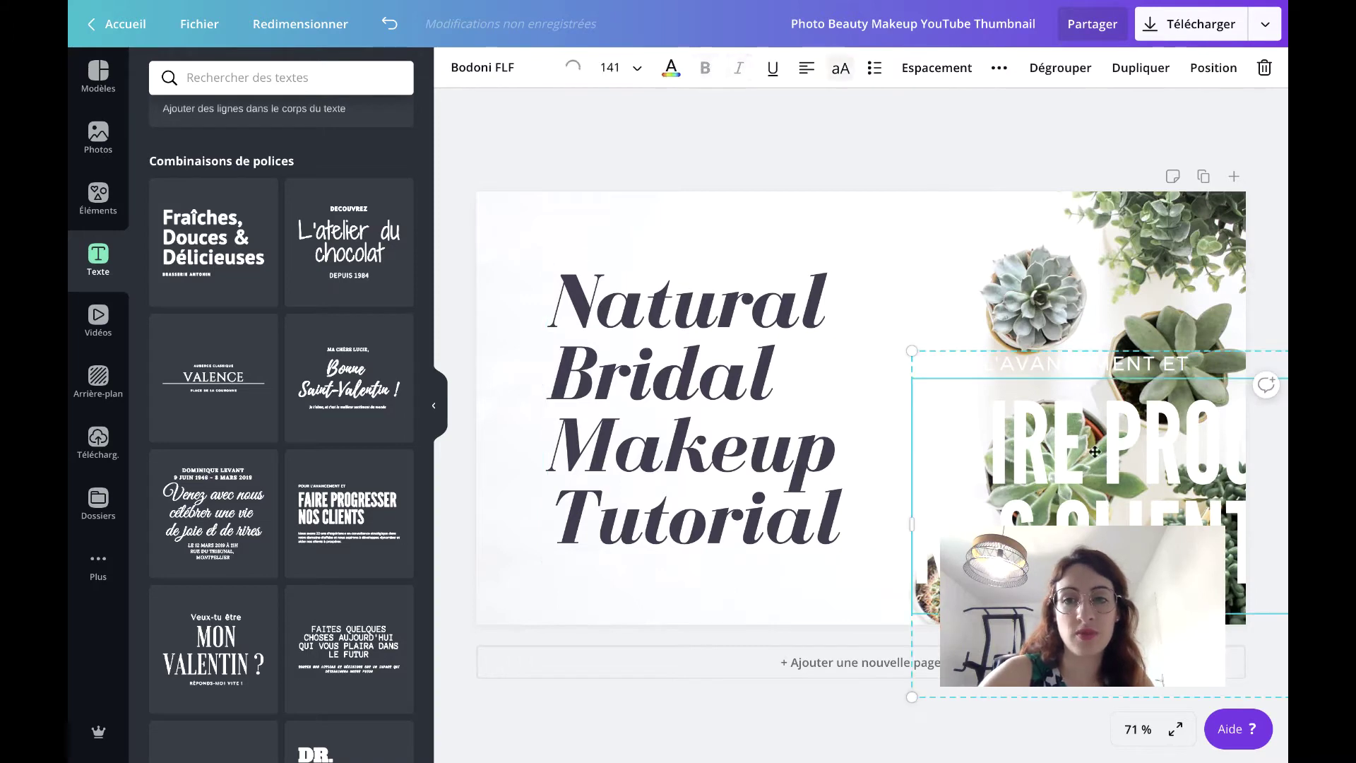
# - Delete the "Natural Bridal Makeup Tutorial" title and move the new text group onto the white area of the page
pyautogui.click(701, 380)
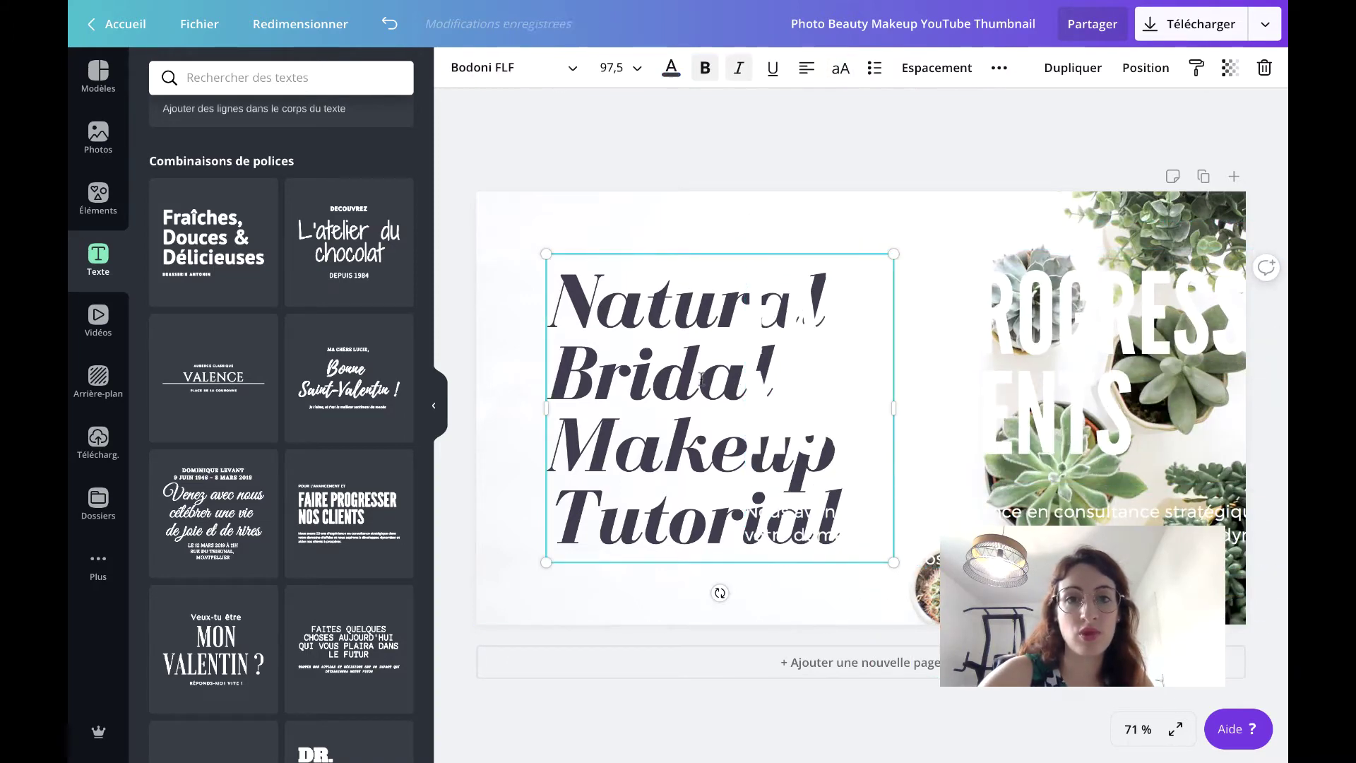
pyautogui.press('Delete')
pyautogui.moveTo(974, 369); pyautogui.dragTo(675, 370)
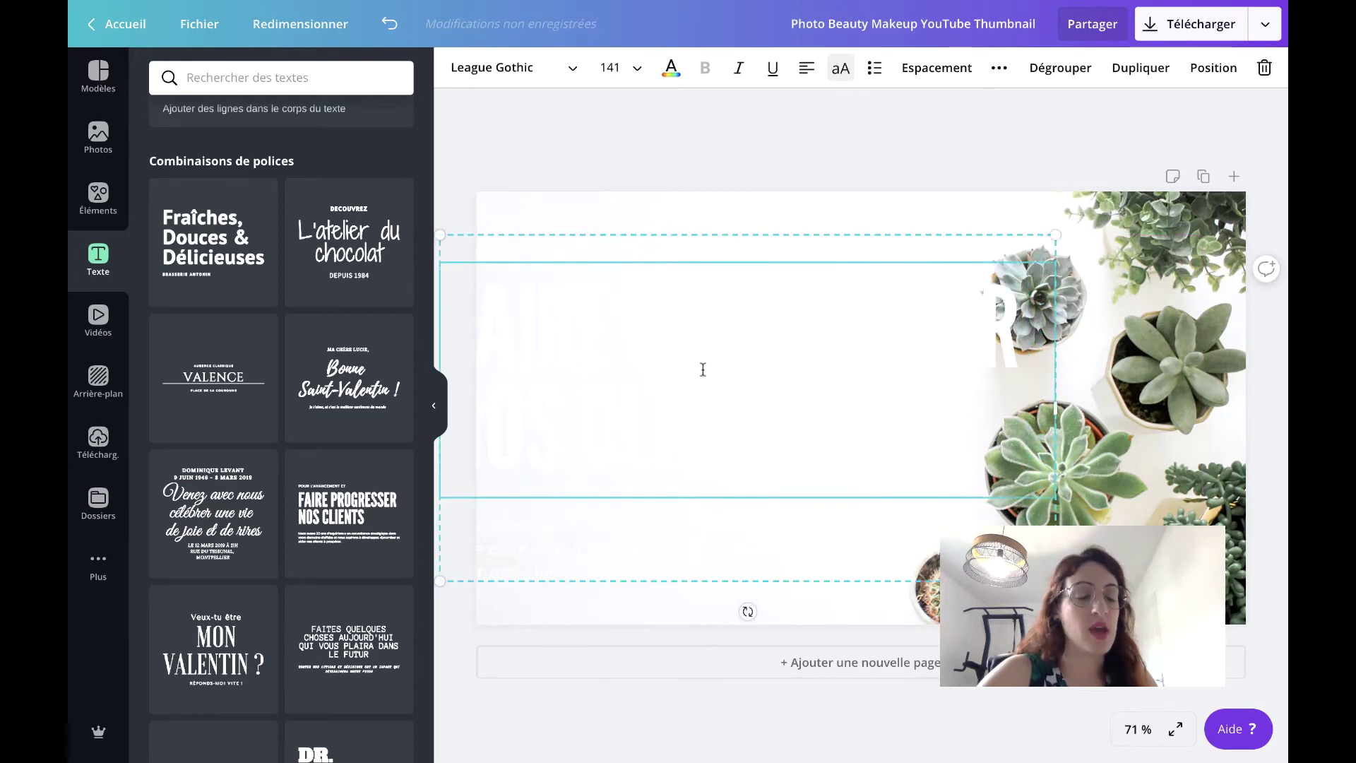
# - Colour the large heading with the photo palette's dark green and move the text group fully inside the page
pyautogui.click(671, 65)
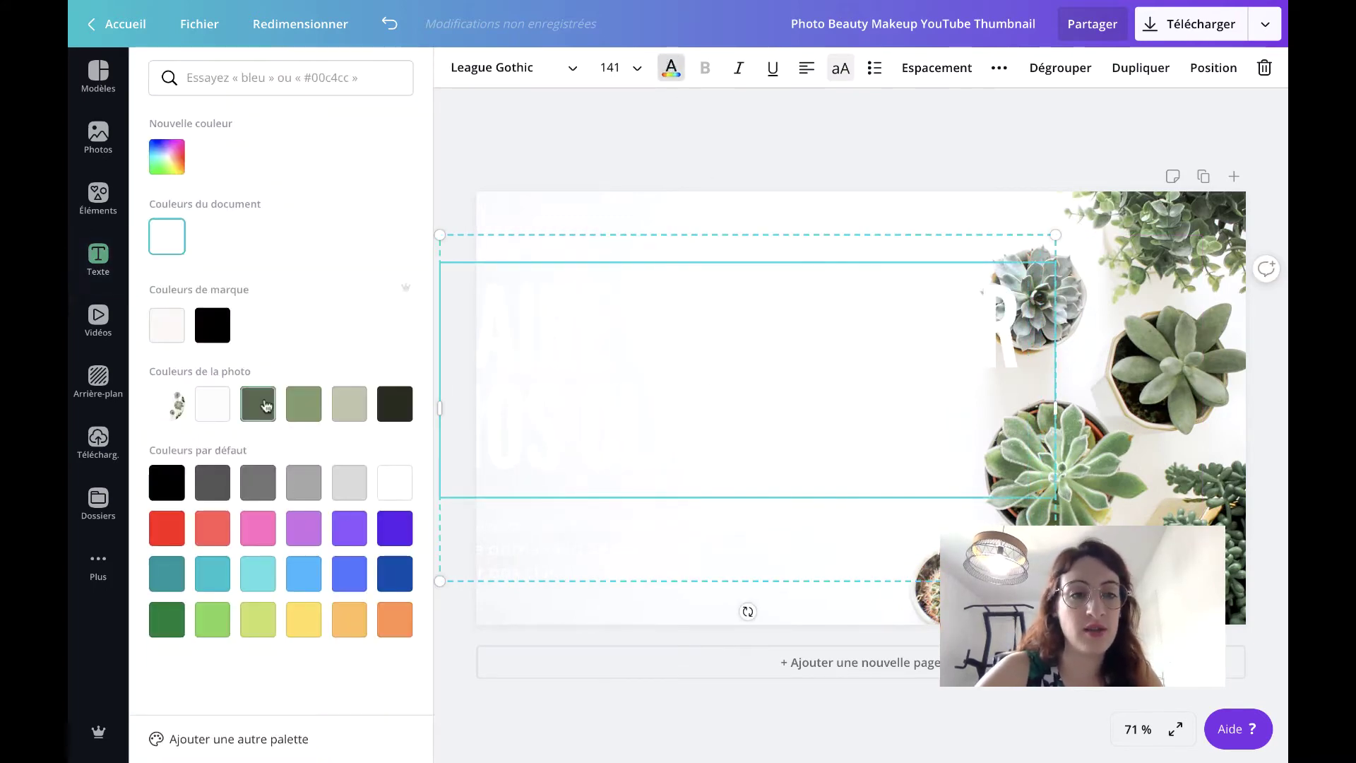
pyautogui.click(265, 405)
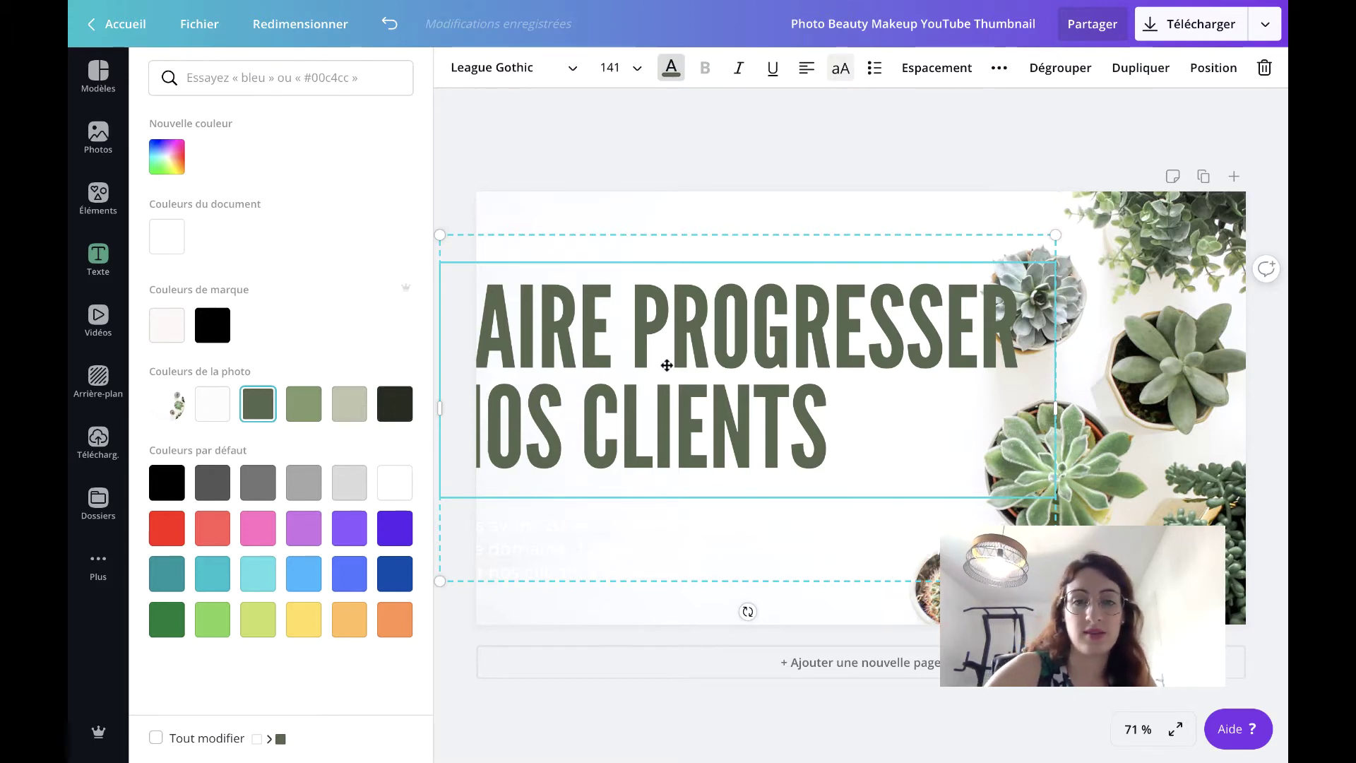
pyautogui.moveTo(667, 365); pyautogui.dragTo(736, 375)
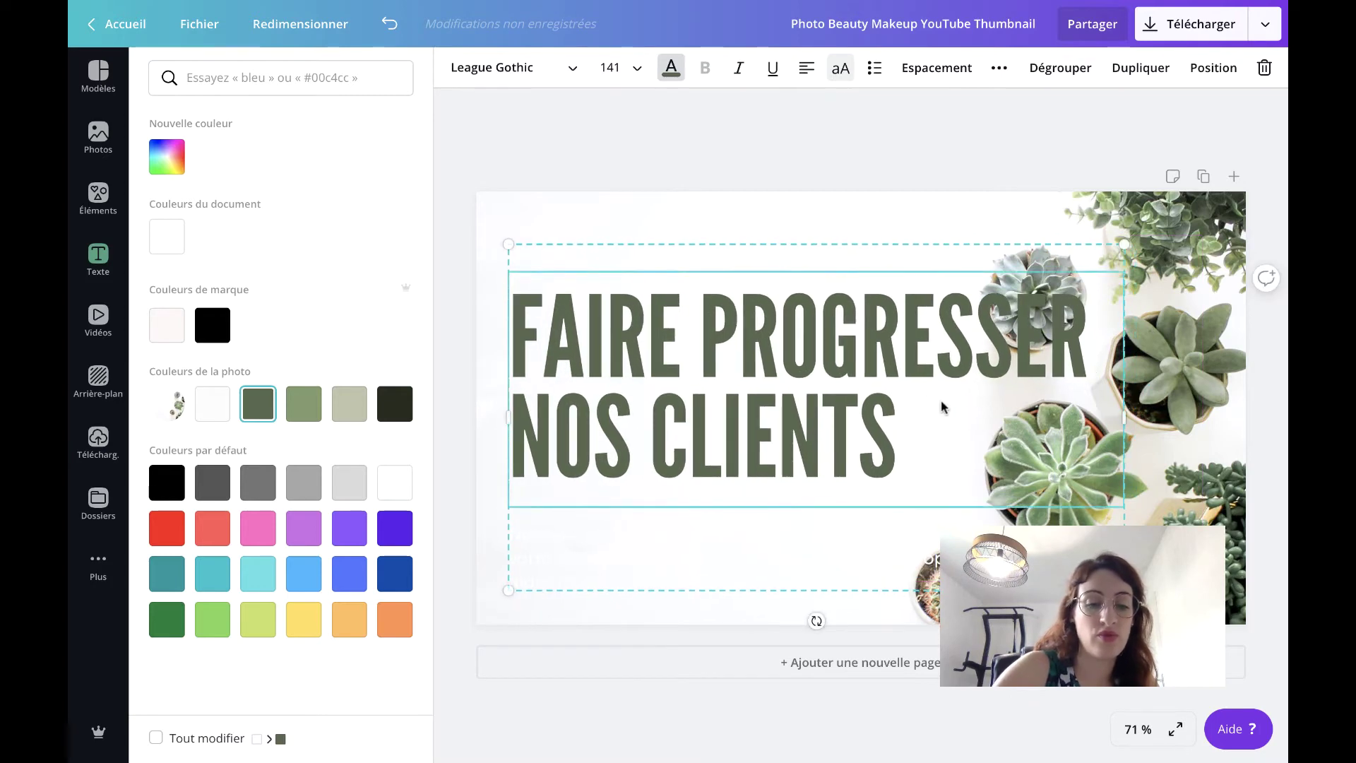
# - Replace the heading text with "COMMENT FAIRE UNE TRANSITION ECOLOGIQUE FACILE ?"
pyautogui.click(915, 417)
pyautogui.moveTo(916, 417); pyautogui.dragTo(607, 332)
pyautogui.press('BackSpace')
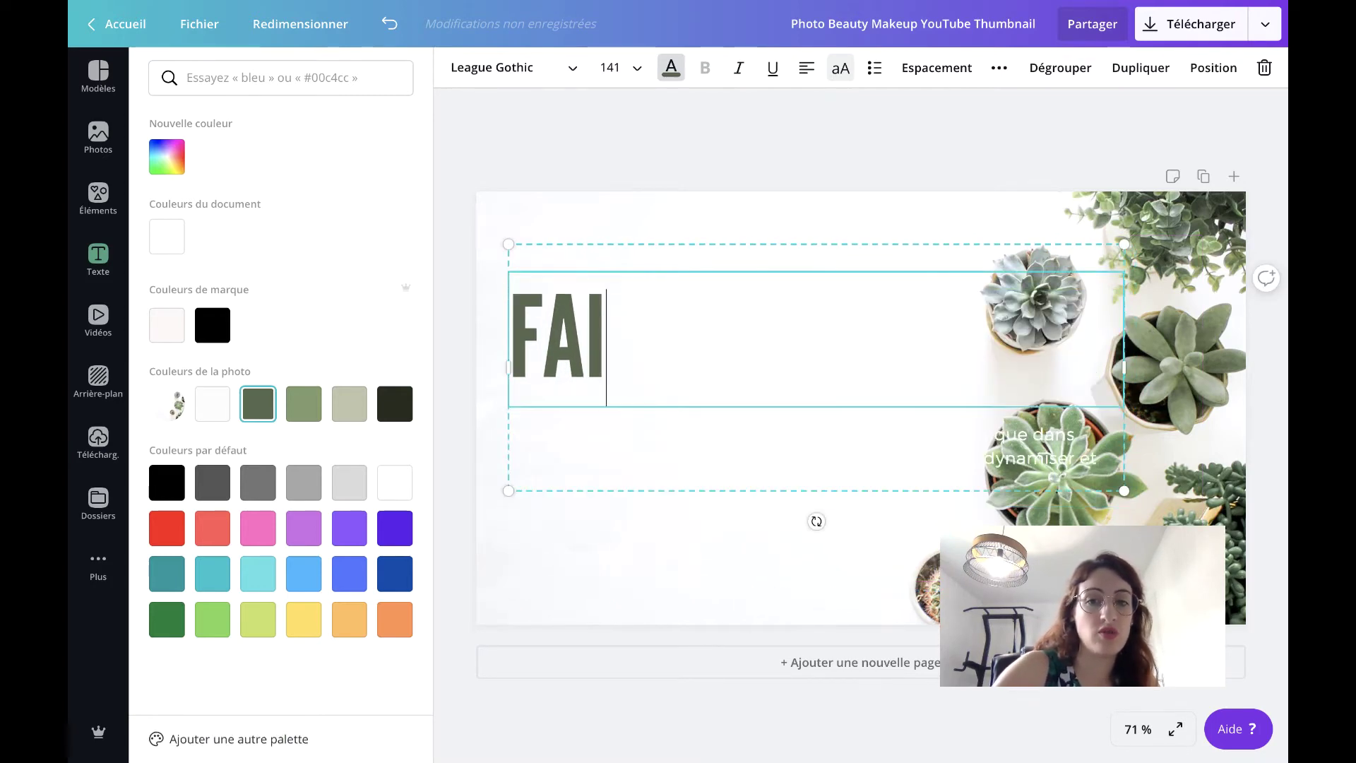
pyautogui.press('BackSpace')
pyautogui.press('BackSpace')
pyautogui.press('BackSpace')
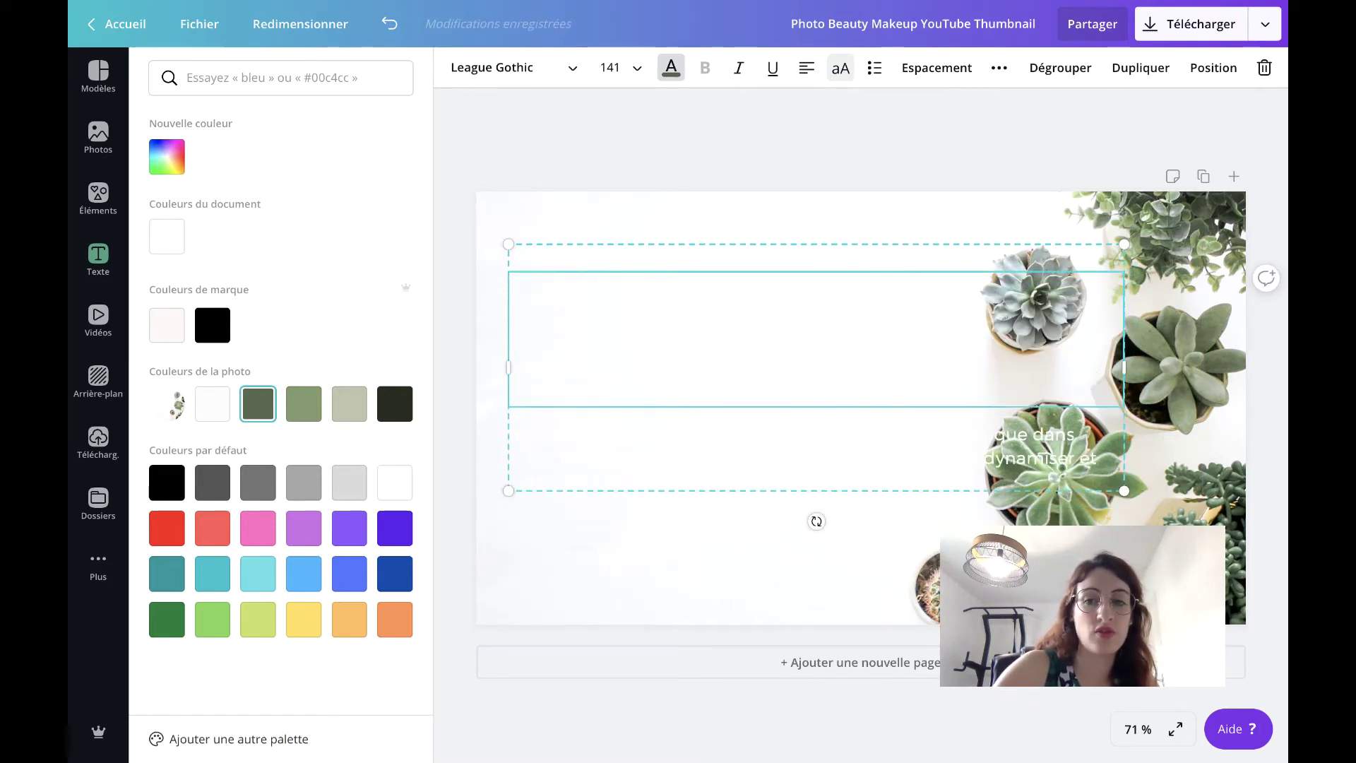
pyautogui.write('COMMENT ')
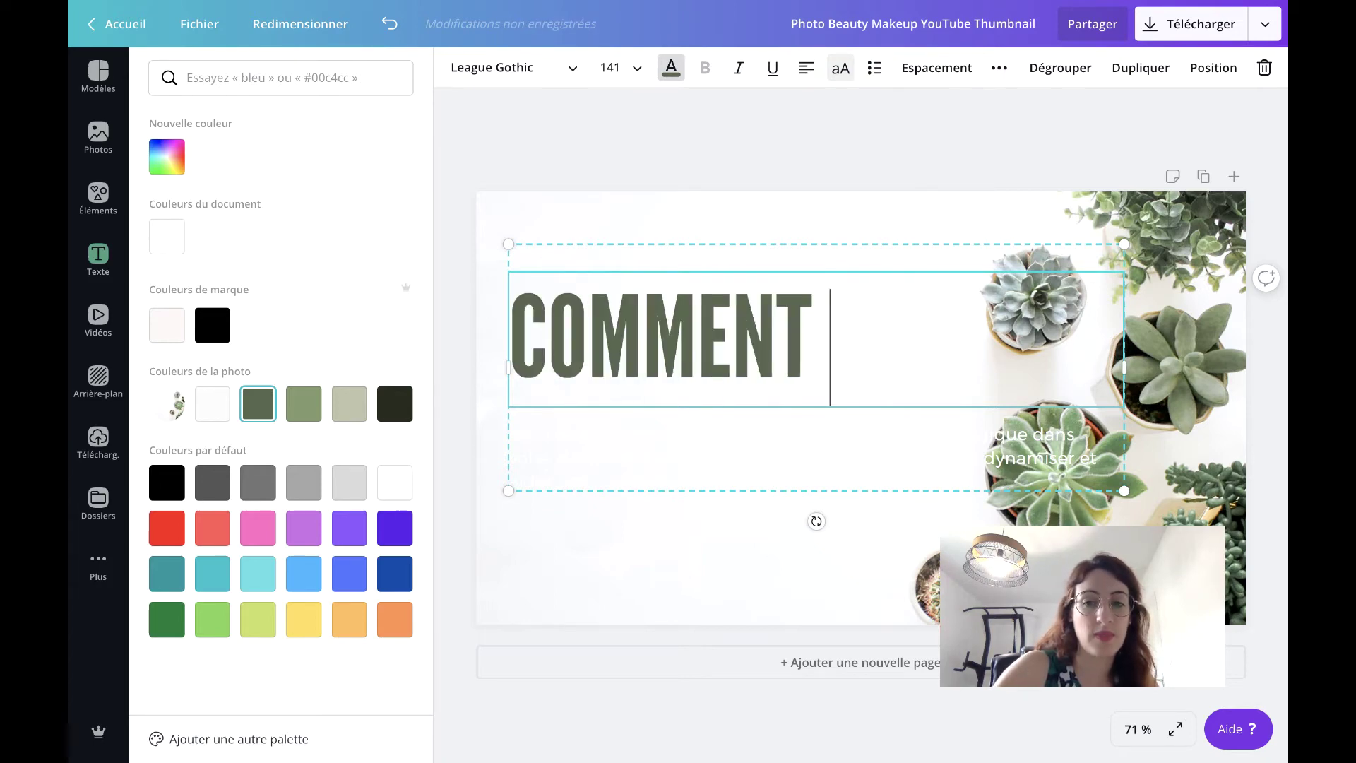
pyautogui.write('FAIRE ')
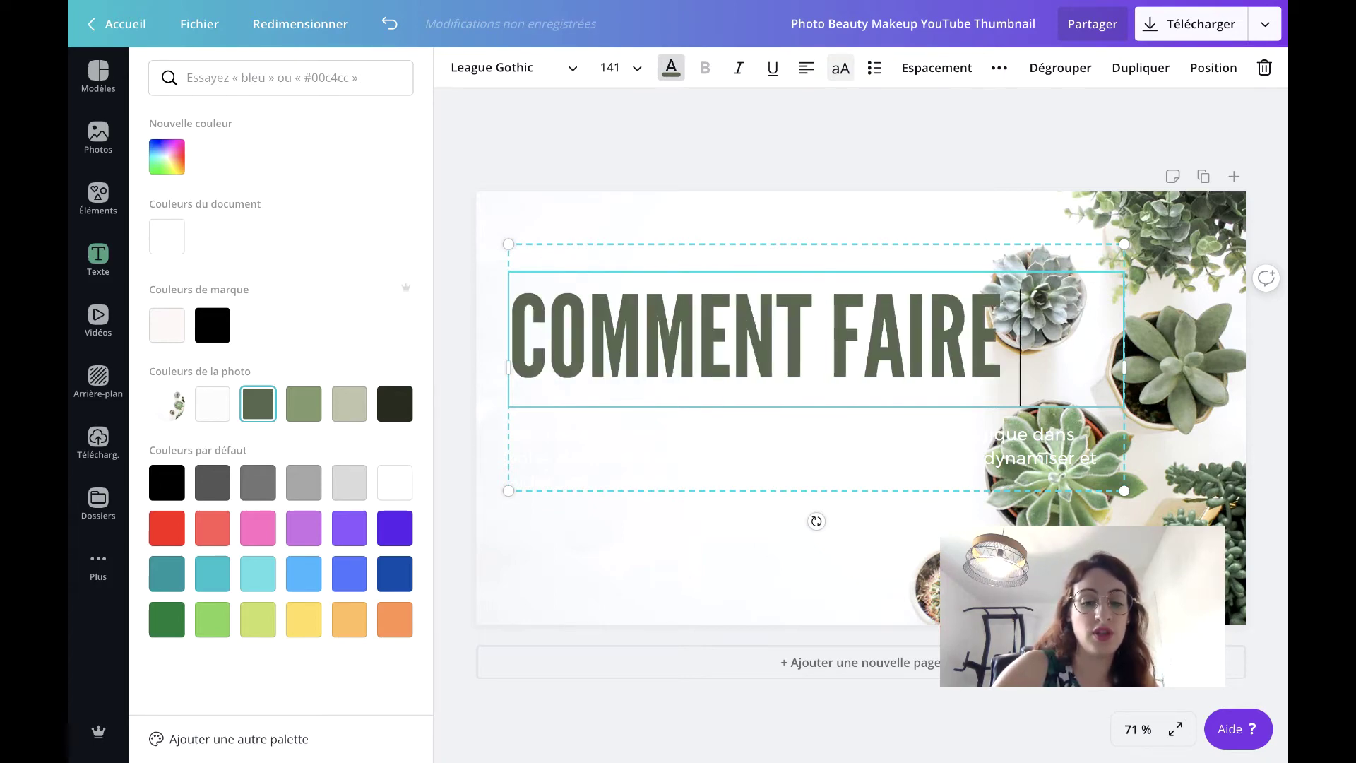
pyautogui.write('UNE TRANSITION')
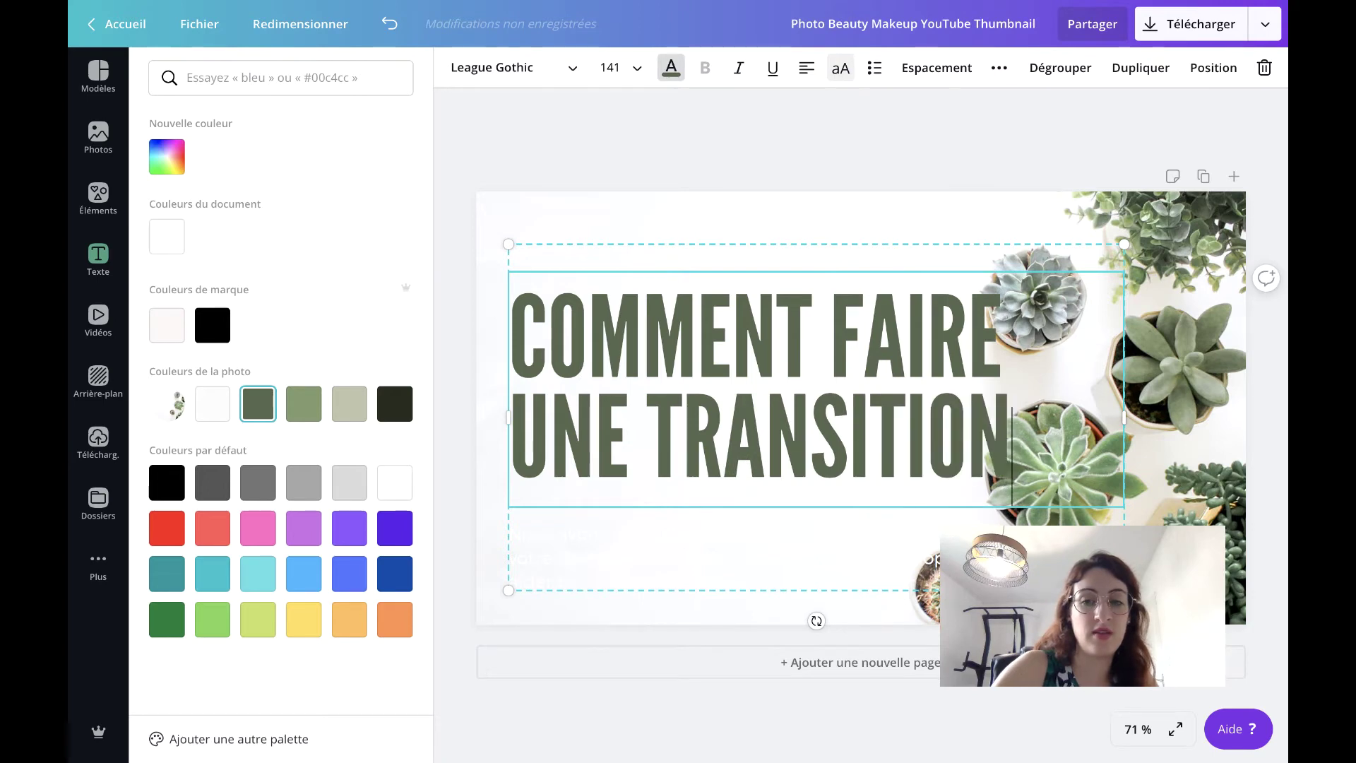
pyautogui.write(' ECOLOGIQUE ')
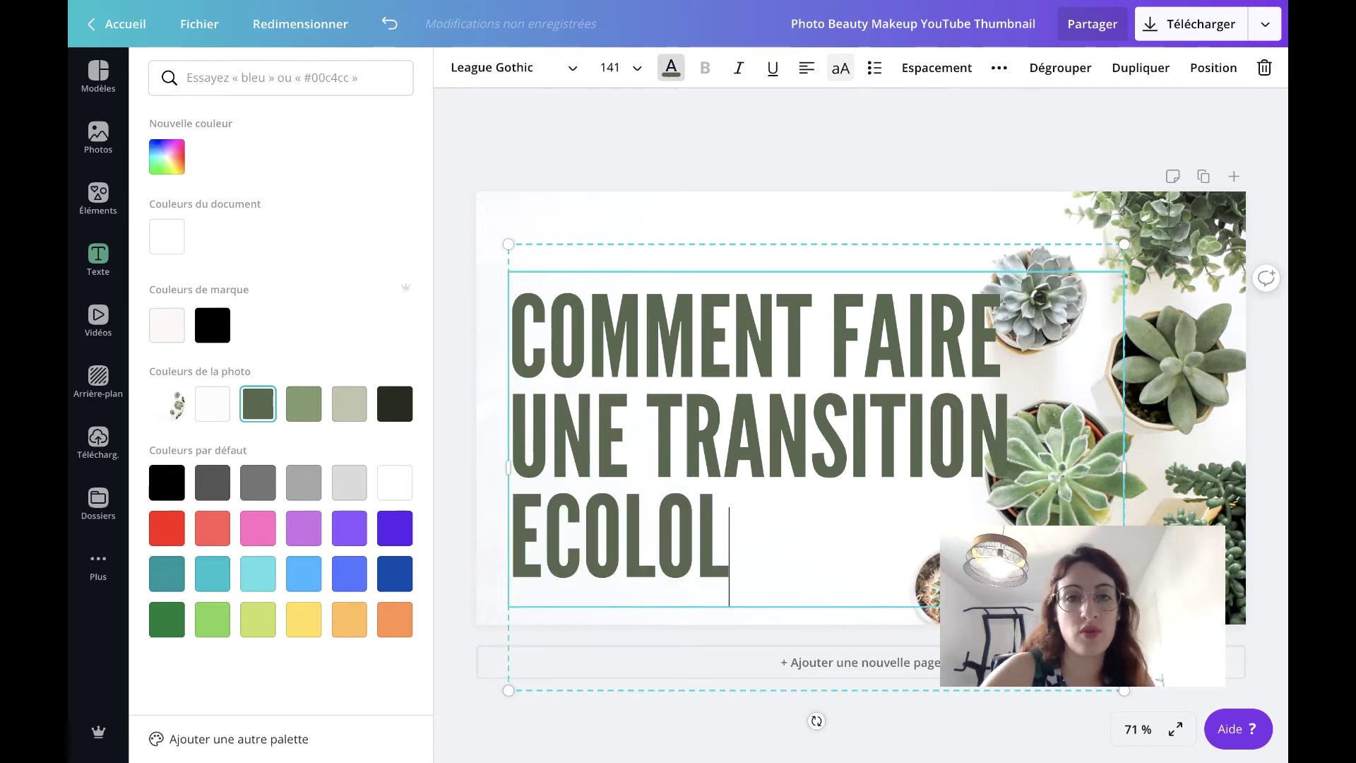
pyautogui.write('FAC')
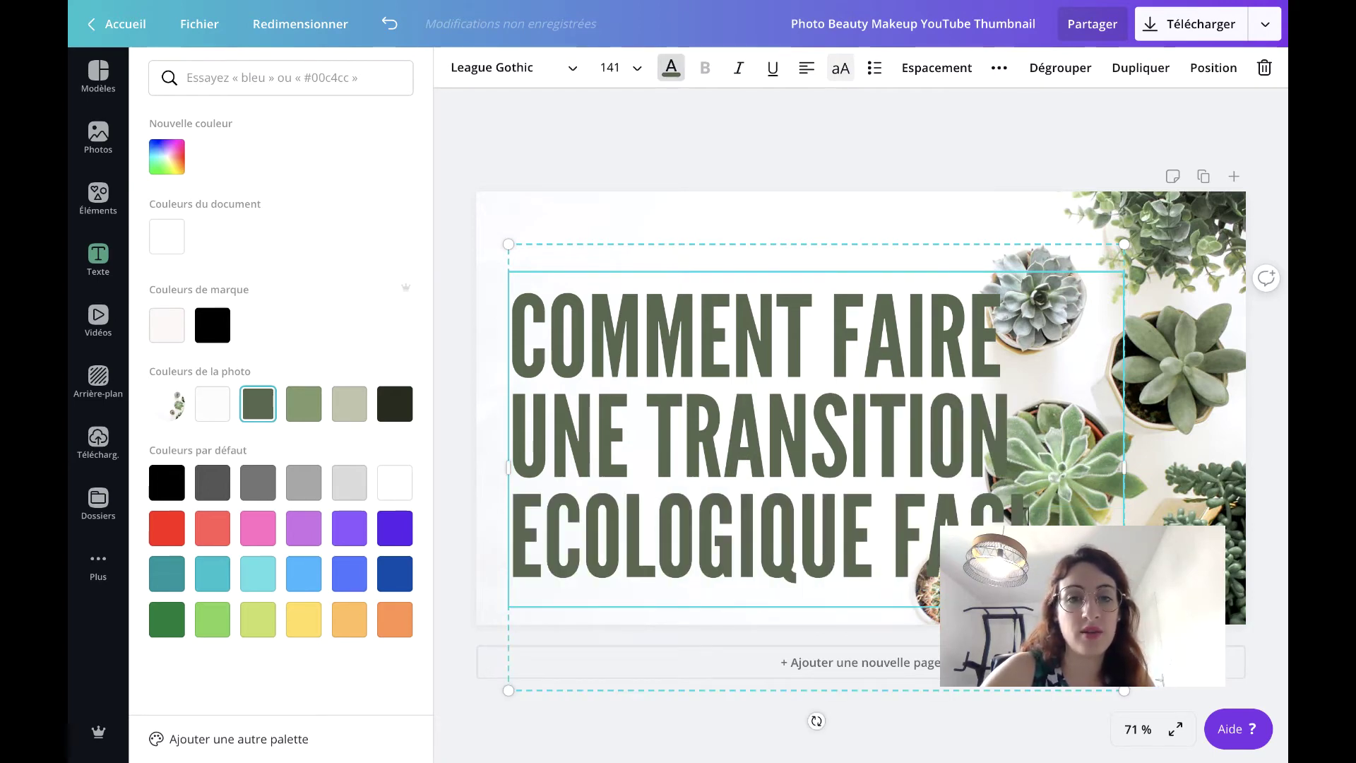
pyautogui.write('ILE ?')
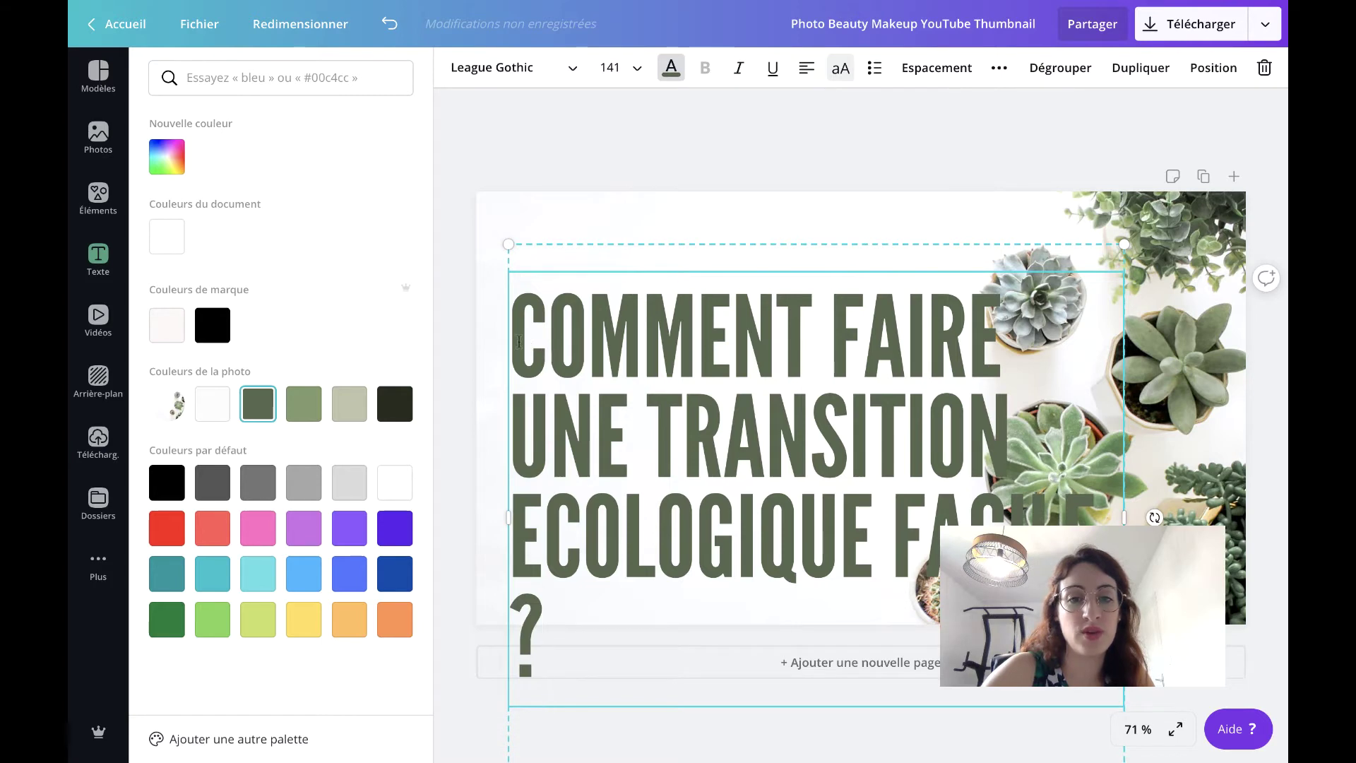
# - Set the heading's font size to 88 and widen the text group so the heading fits on two lines
pyautogui.click(621, 71)
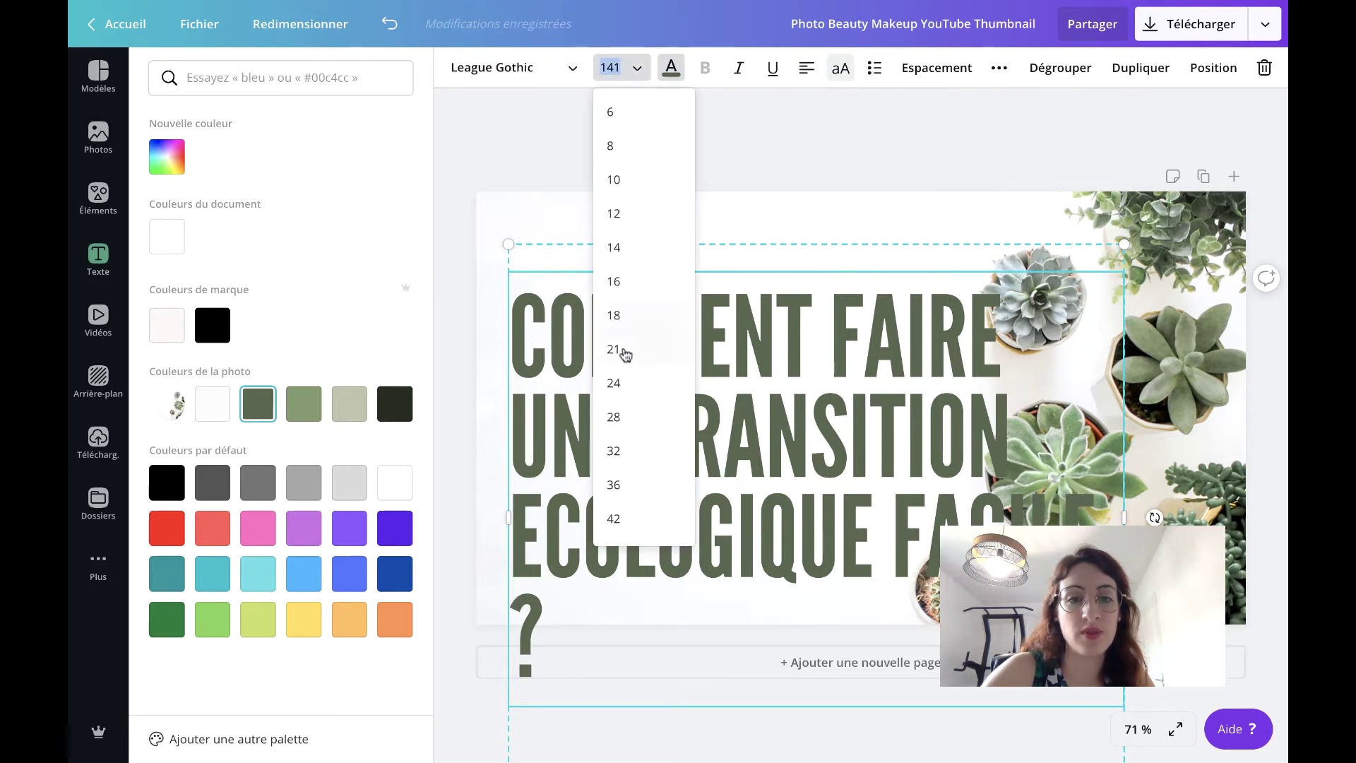
pyautogui.scroll(-5, 620, 445)
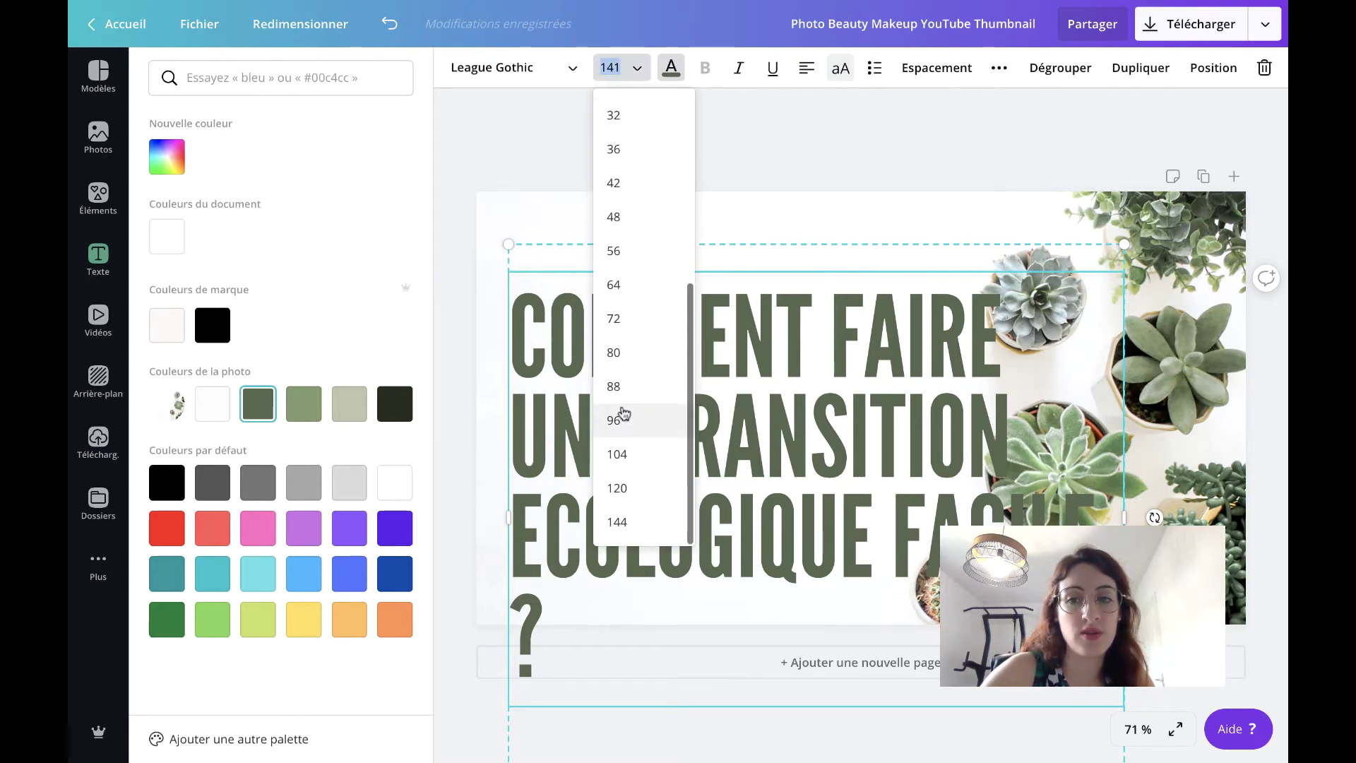
pyautogui.click(621, 386)
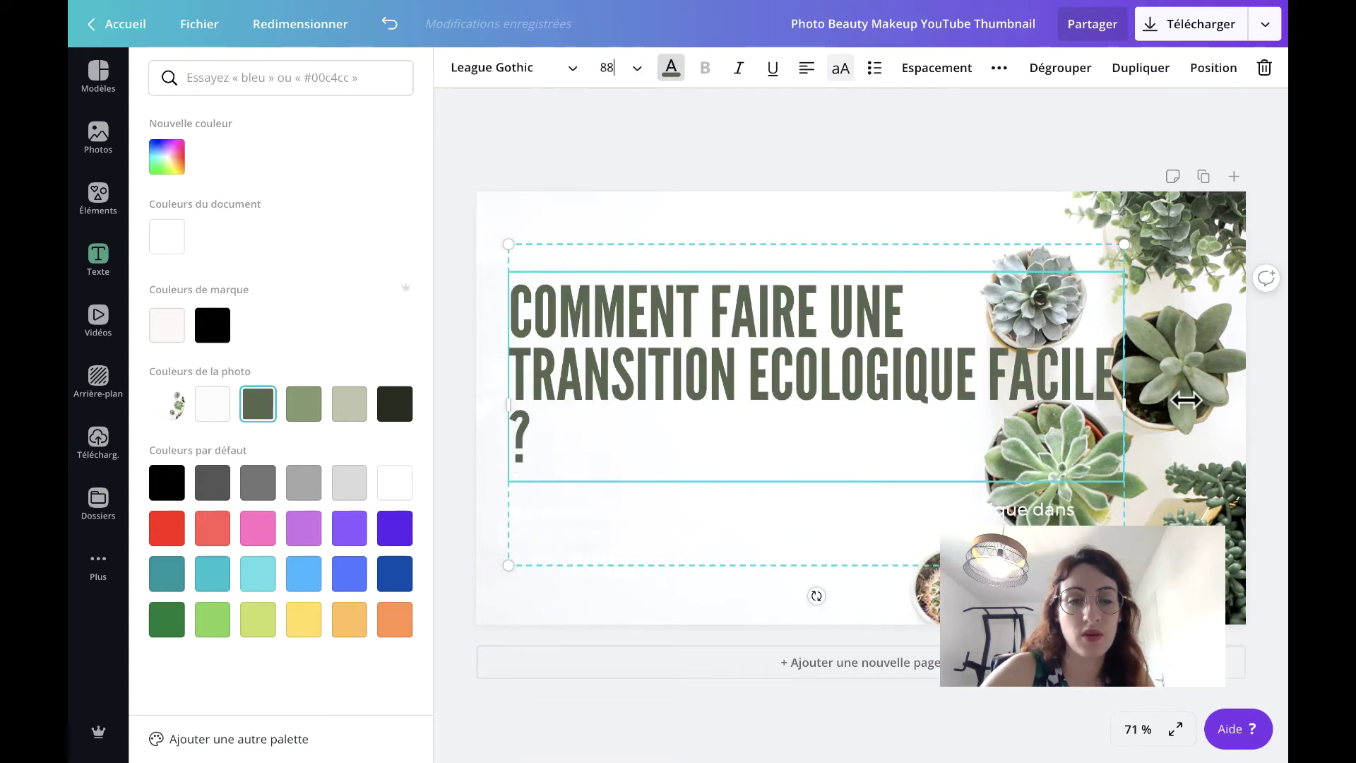
pyautogui.moveTo(1186, 400); pyautogui.dragTo(1188, 400)
pyautogui.moveTo(798, 305); pyautogui.dragTo(768, 307)
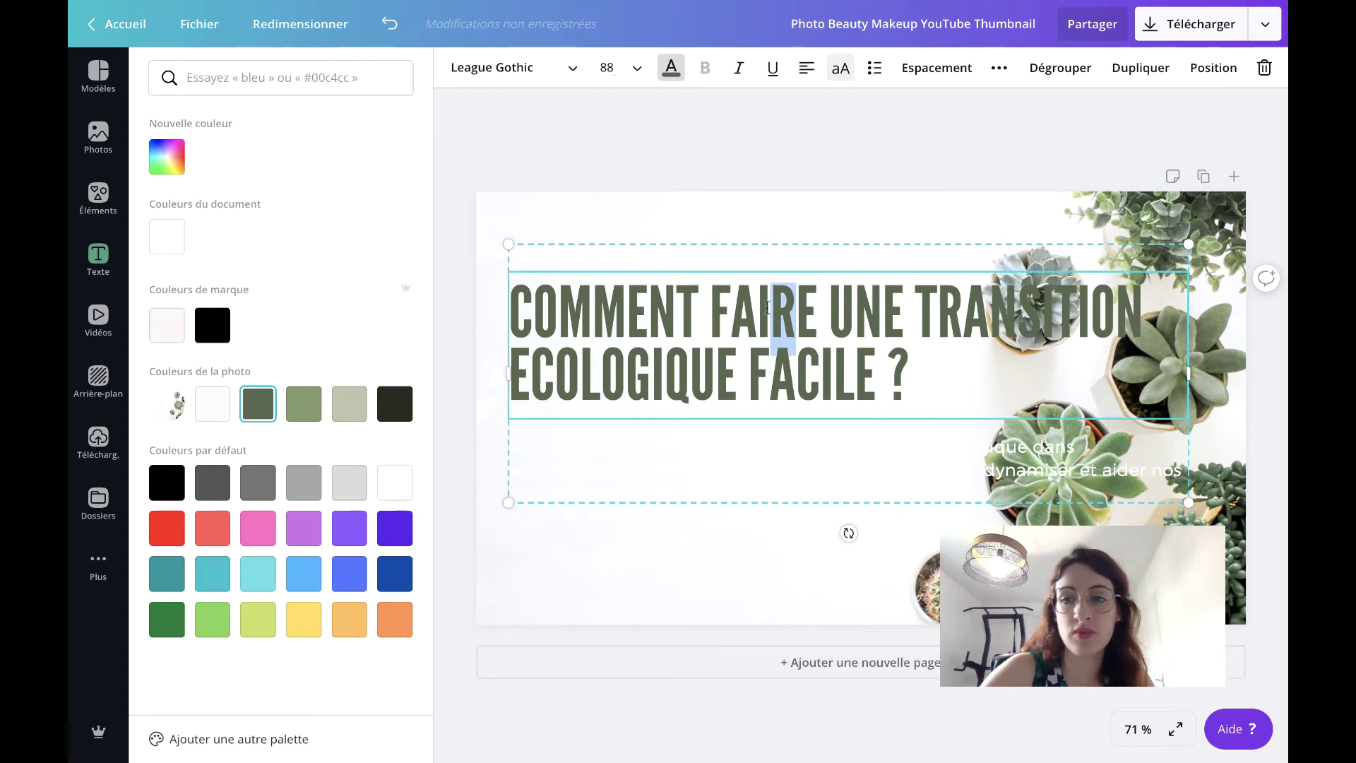
pyautogui.click(749, 353)
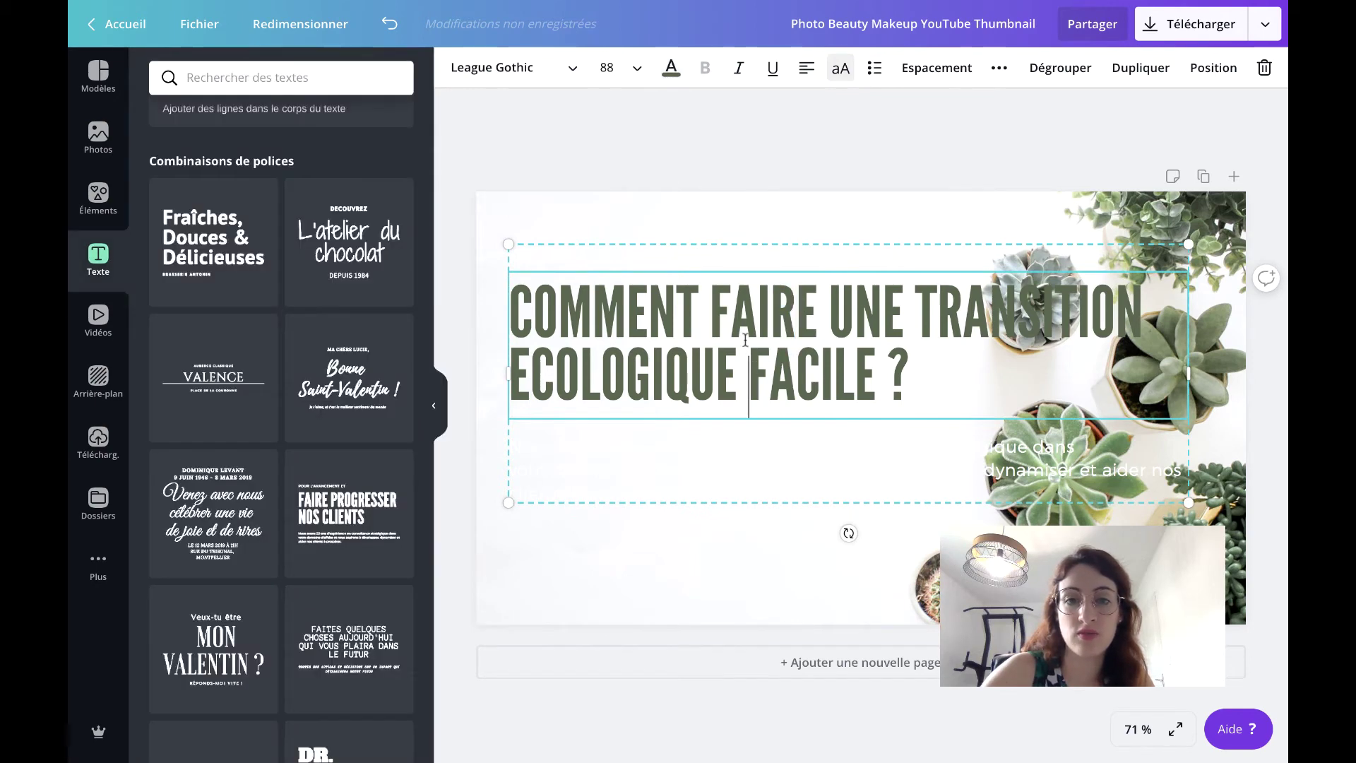
# - Narrow the text group to a width of 789 and position the heading on the white area beside the succulents
pyautogui.click(756, 127)
pyautogui.click(777, 310)
pyautogui.moveTo(777, 310); pyautogui.dragTo(760, 258)
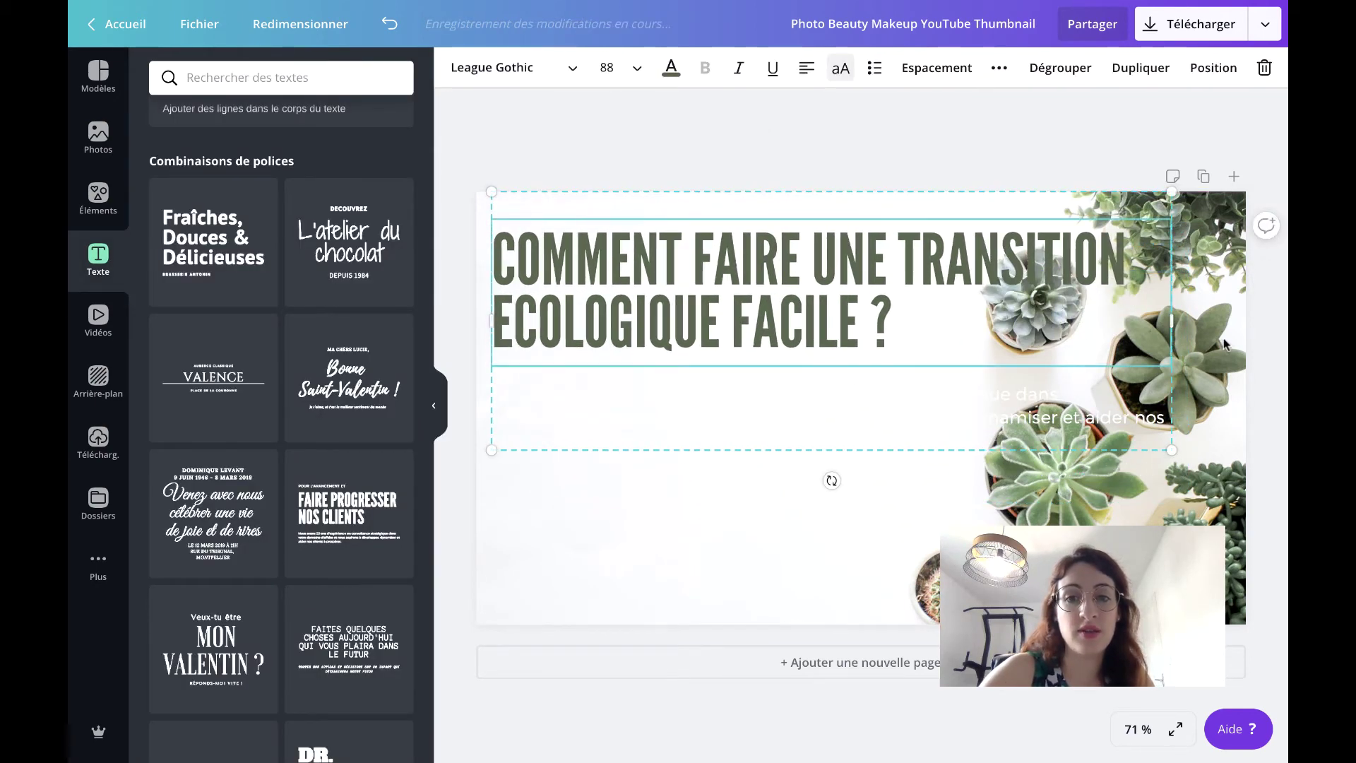
pyautogui.moveTo(1171, 321); pyautogui.dragTo(965, 318)
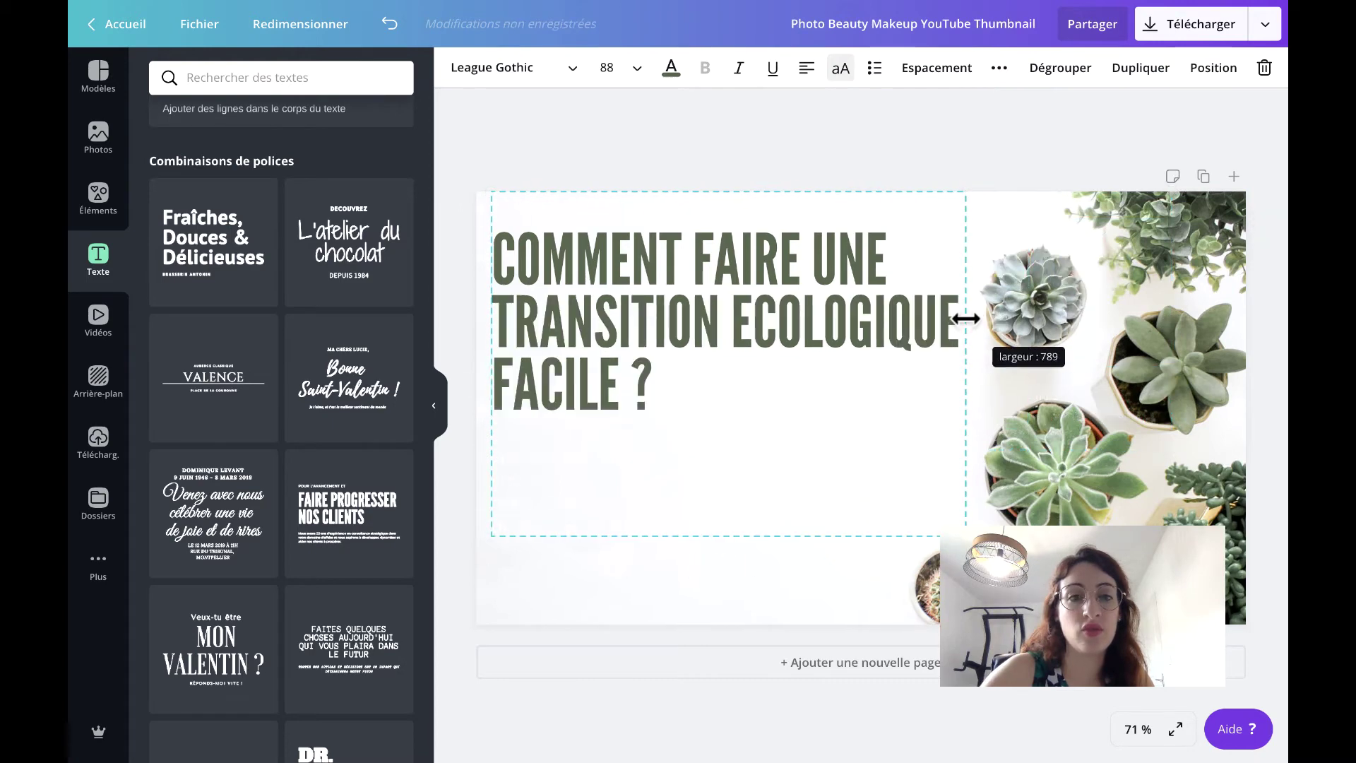
pyautogui.click(971, 124)
pyautogui.moveTo(809, 253); pyautogui.dragTo(813, 331)
pyautogui.click(842, 154)
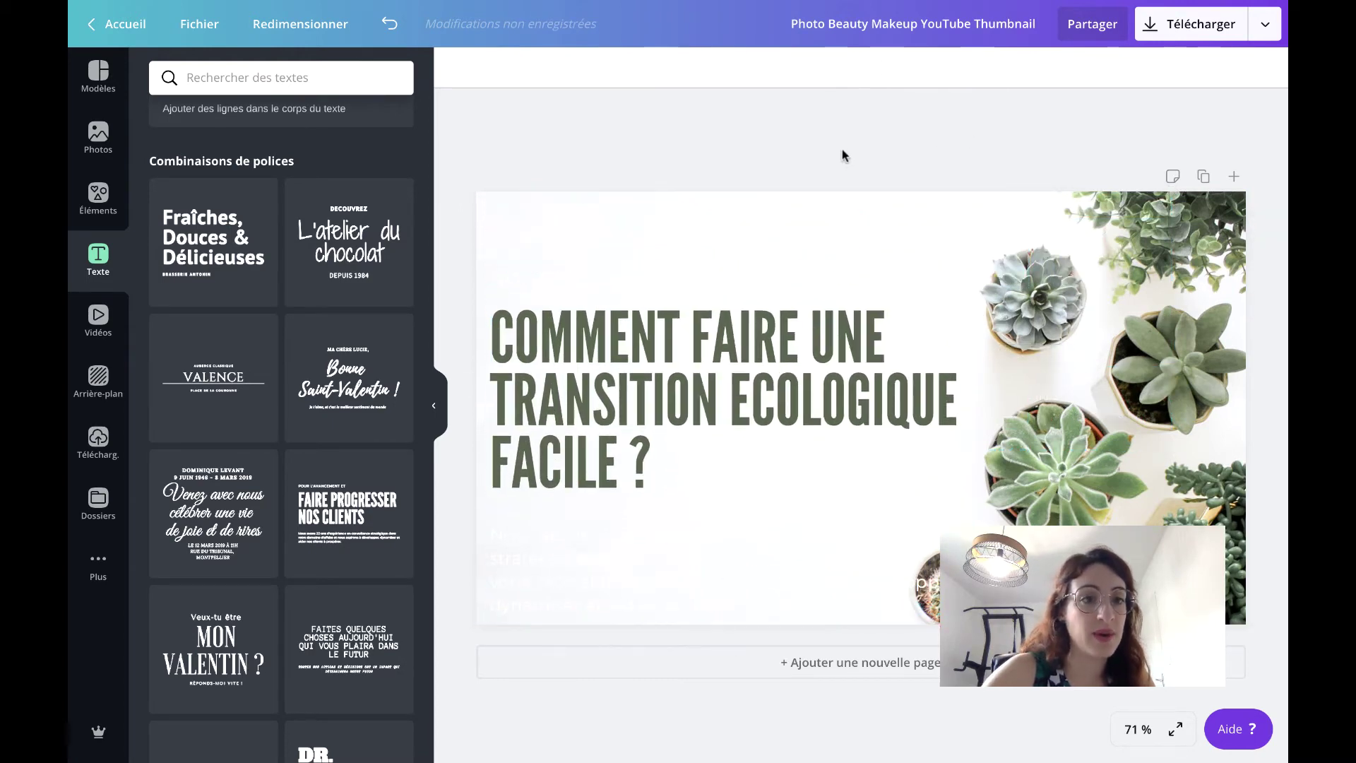
# - Search the graphic elements for "plante" and limit the results to free items
pyautogui.click(848, 257)
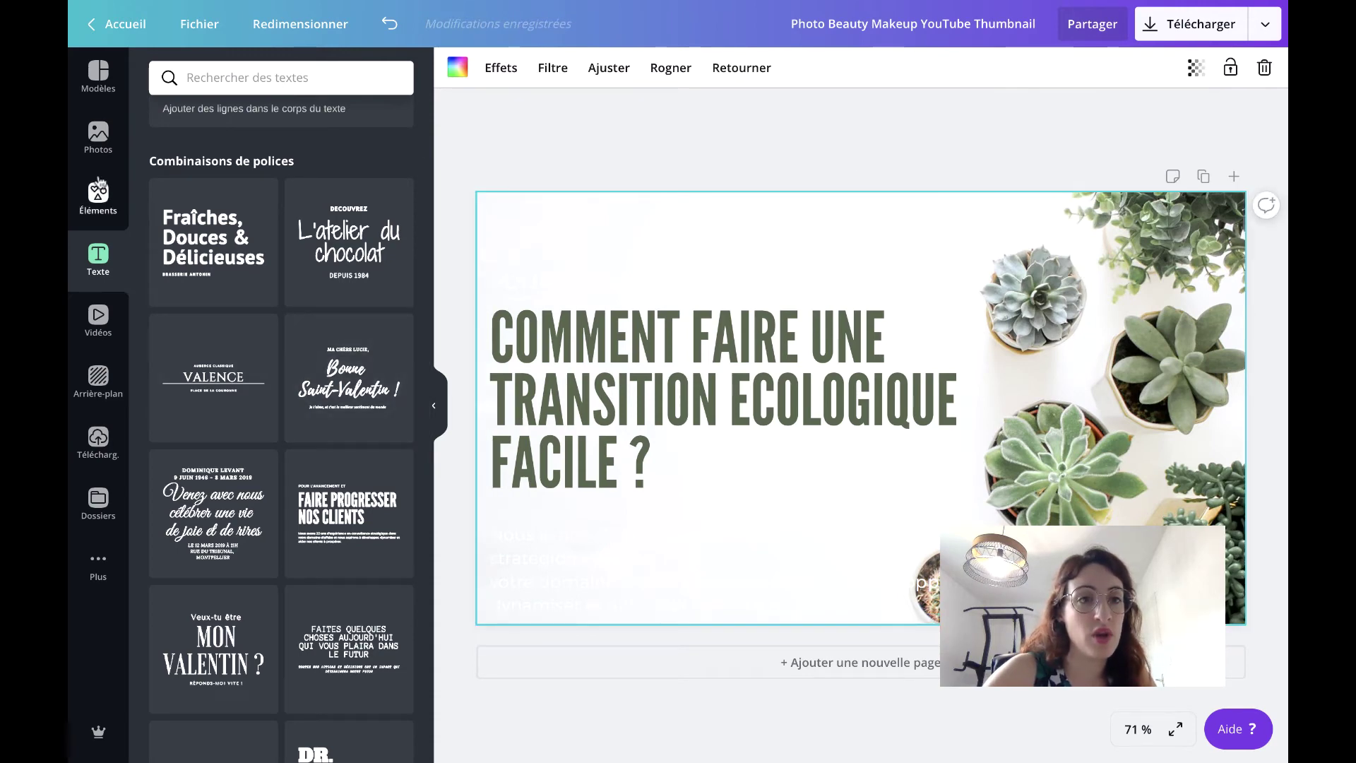
pyautogui.click(88, 201)
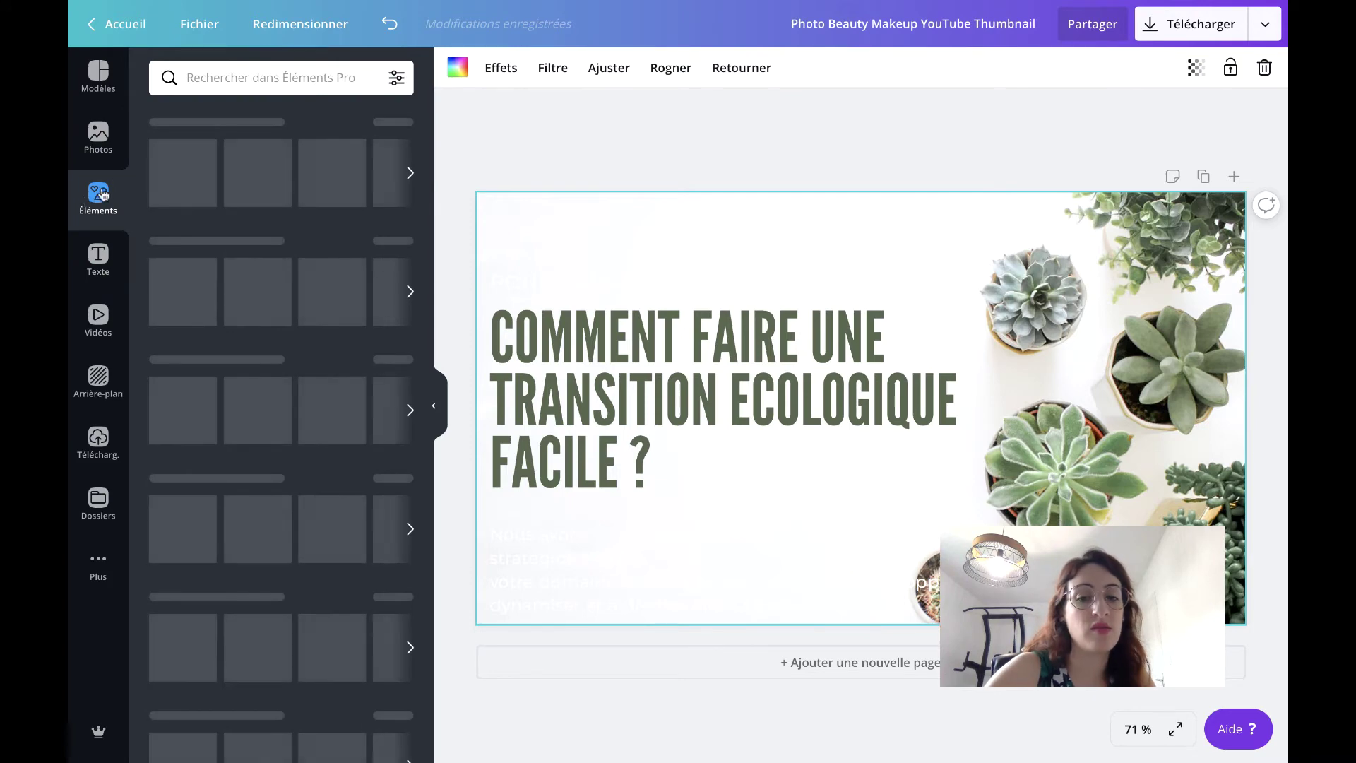
pyautogui.click(365, 82)
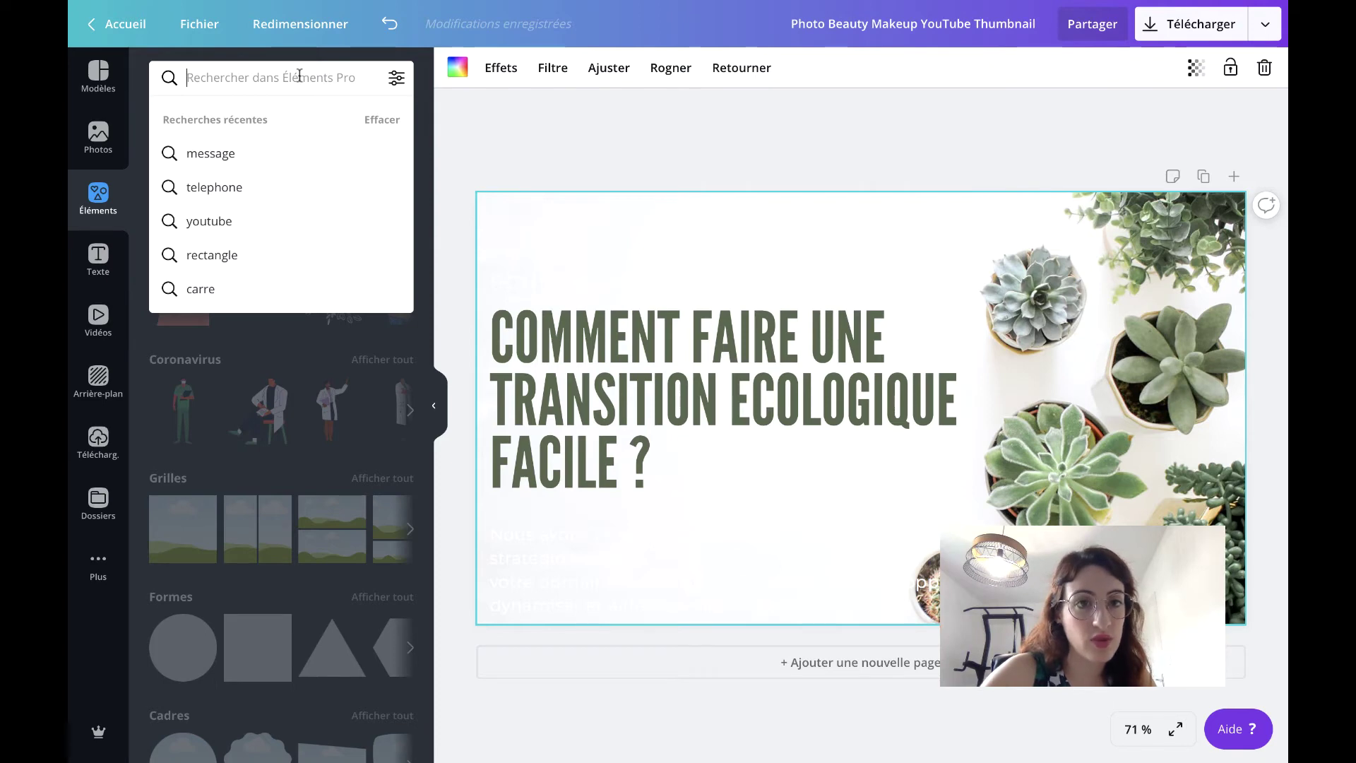
pyautogui.write('plante')
pyautogui.press('Return')
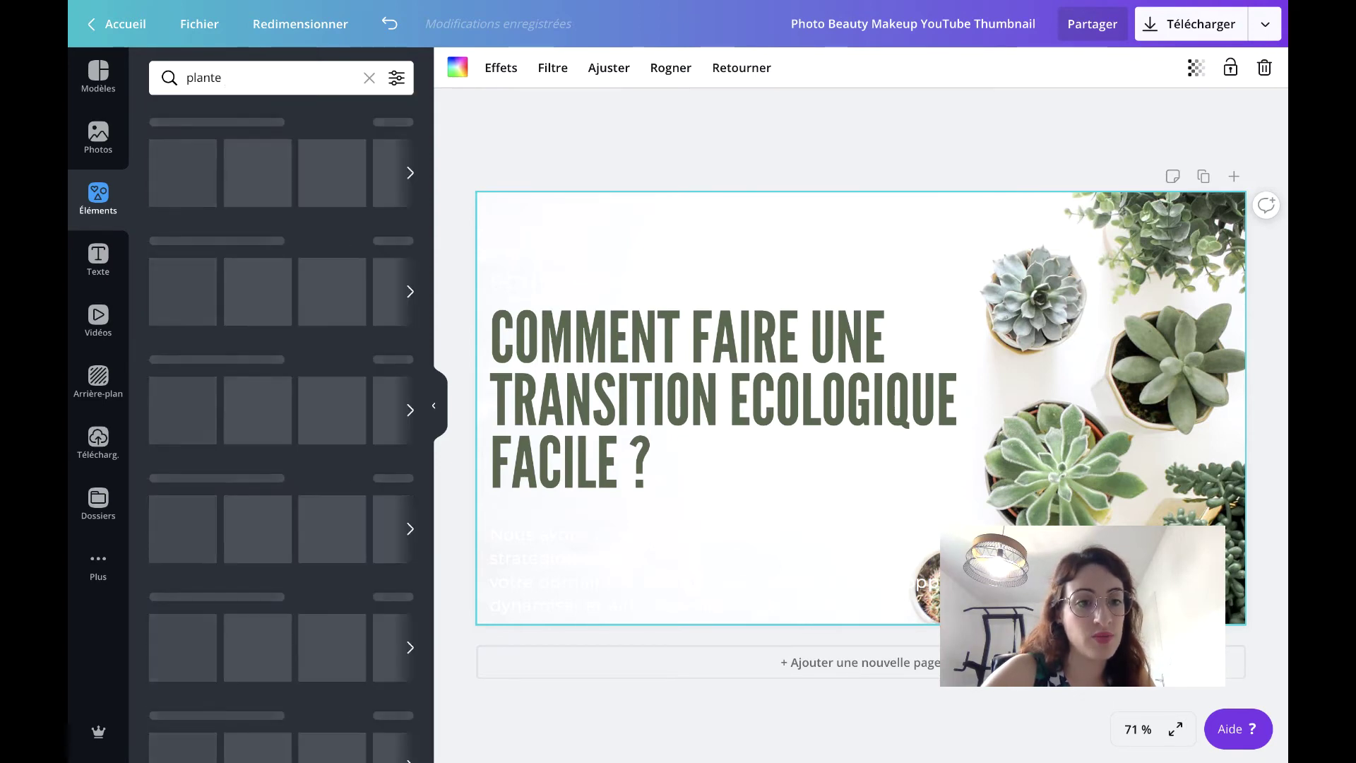
pyautogui.click(397, 82)
pyautogui.click(192, 363)
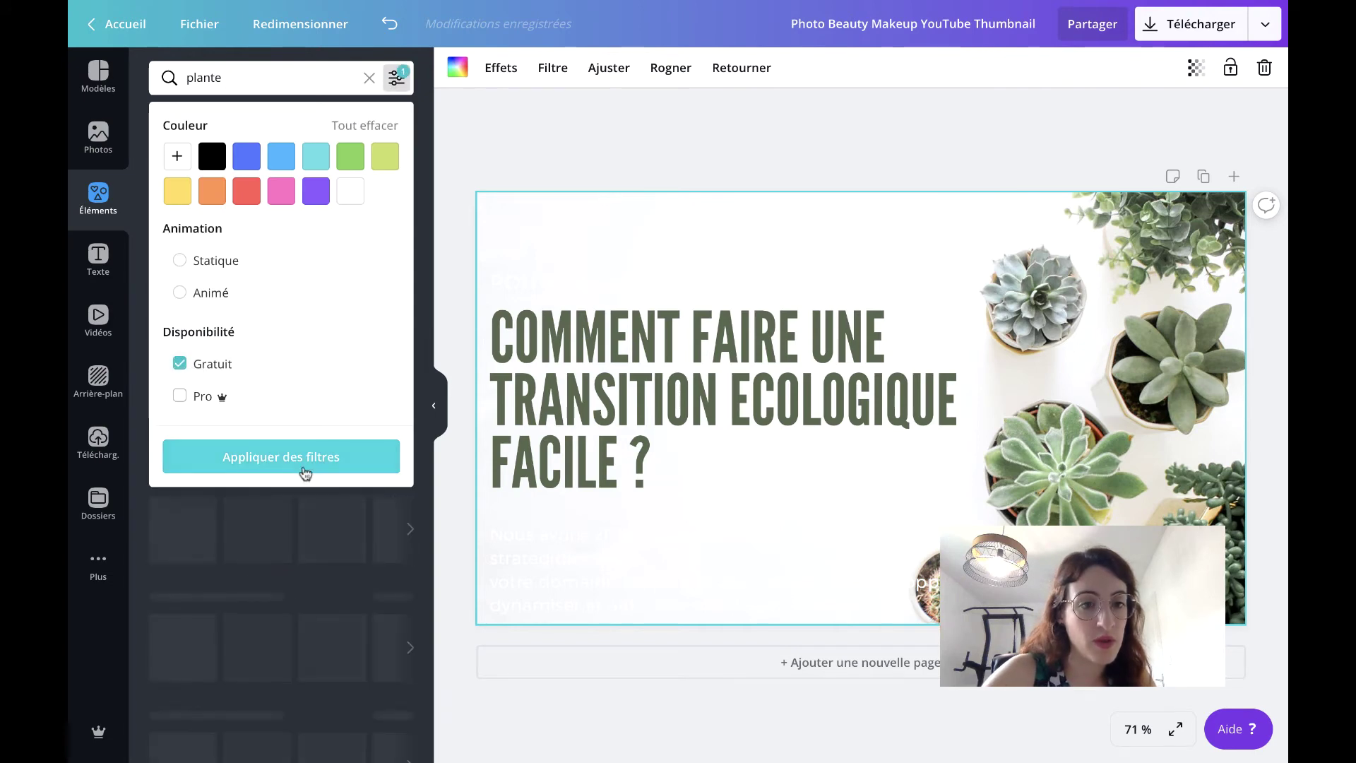
pyautogui.click(305, 469)
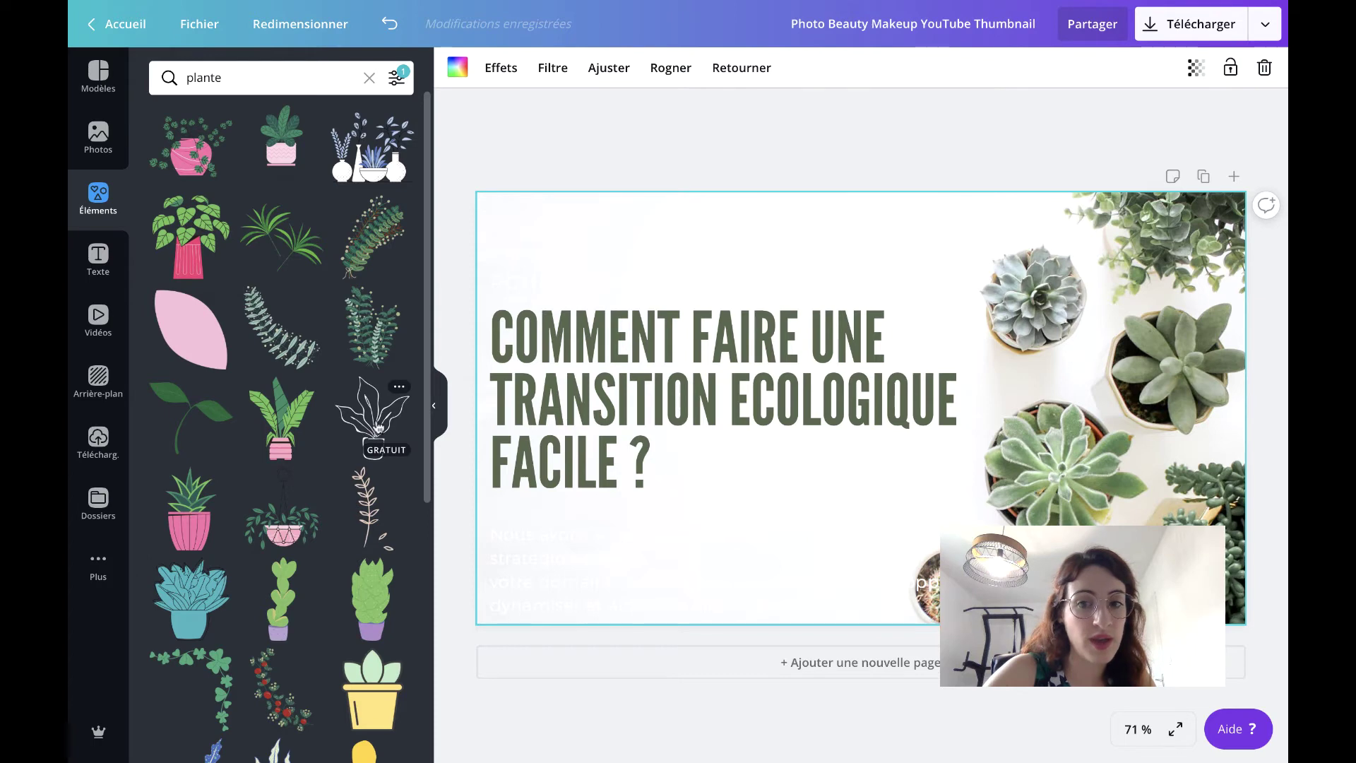
# - Add the green cactus illustration with dark green dots and place it just below the heading
pyautogui.scroll(-5, 303, 507)
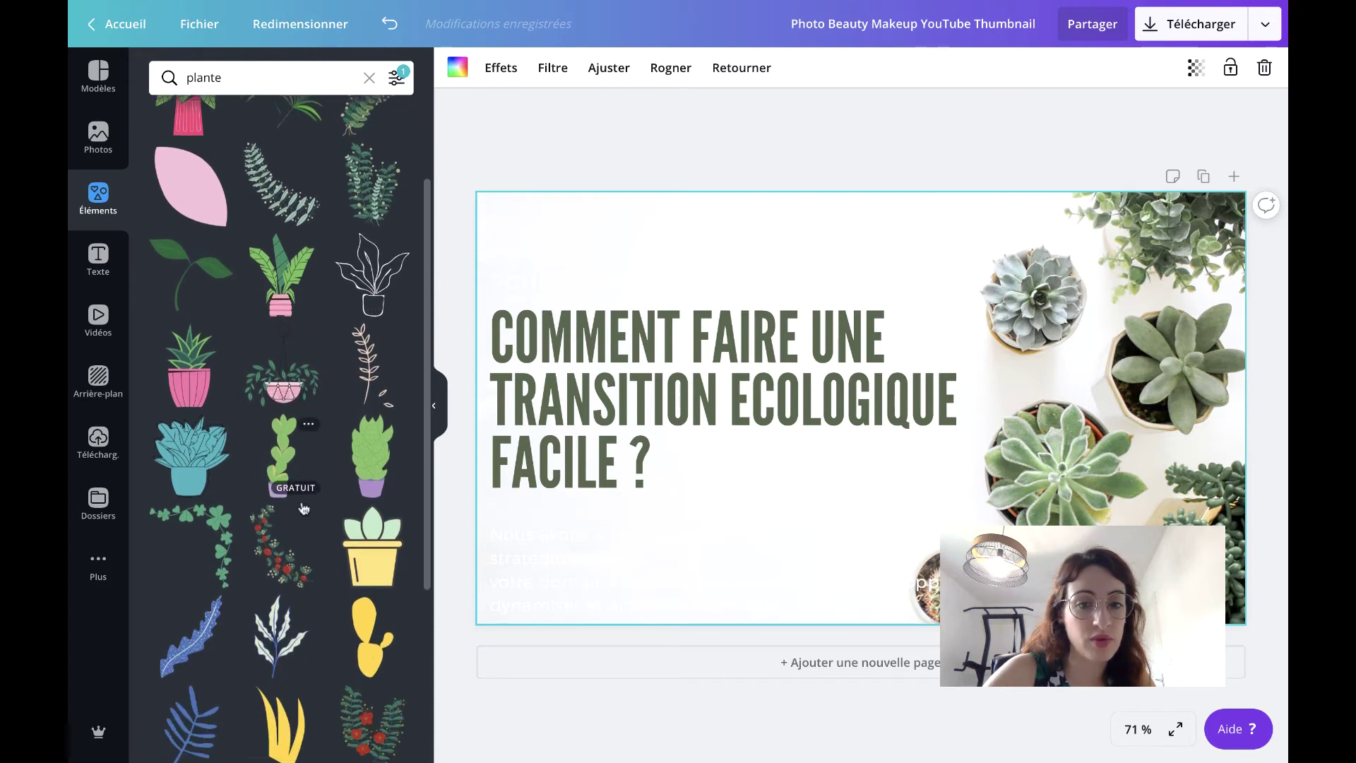
pyautogui.scroll(-3, 302, 507)
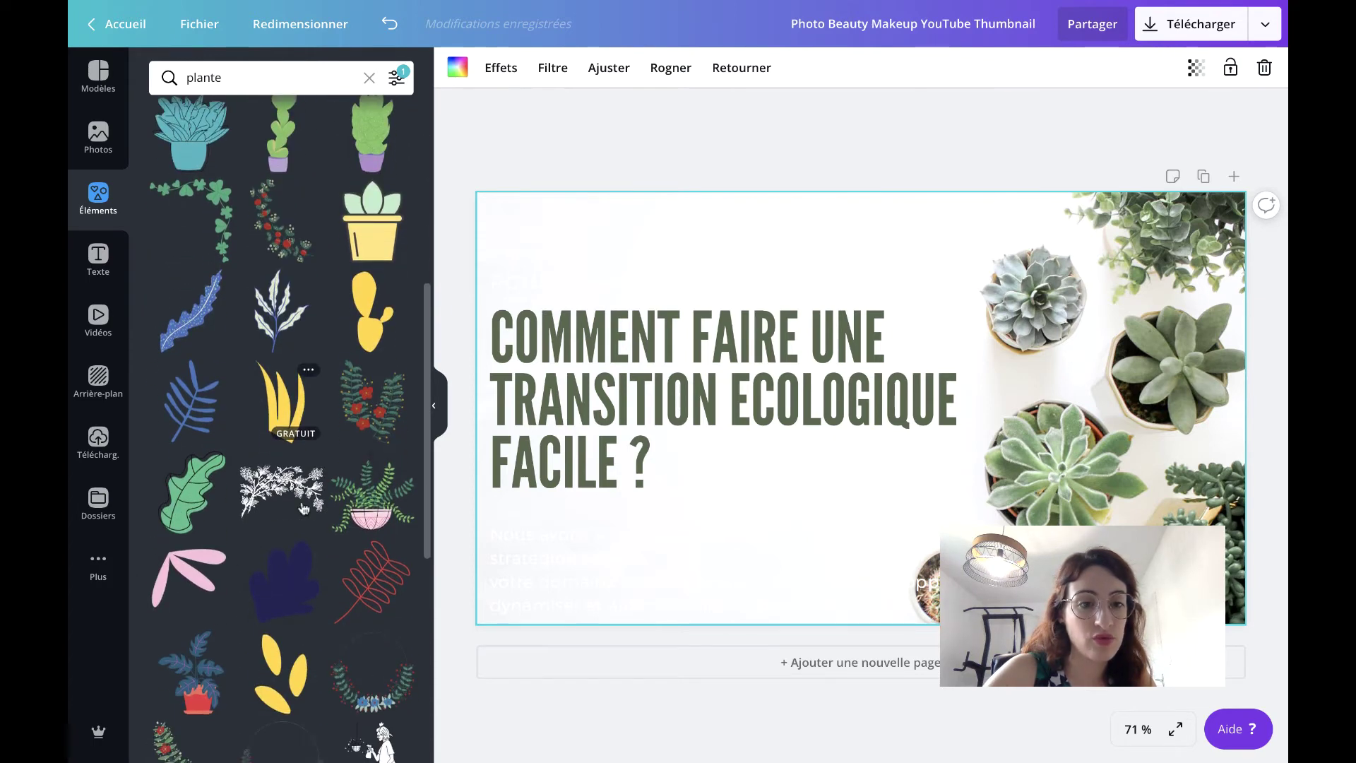
pyautogui.scroll(-6, 304, 507)
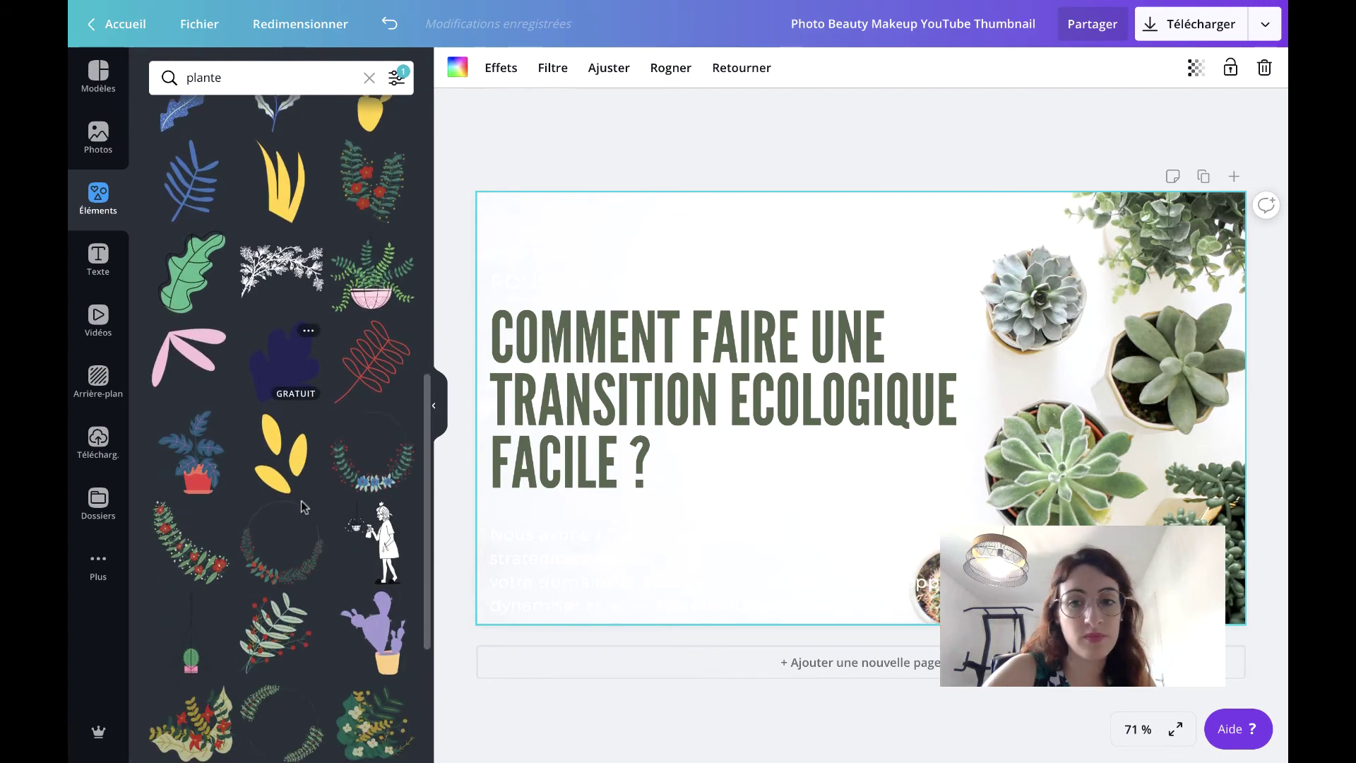
pyautogui.scroll(-7, 302, 507)
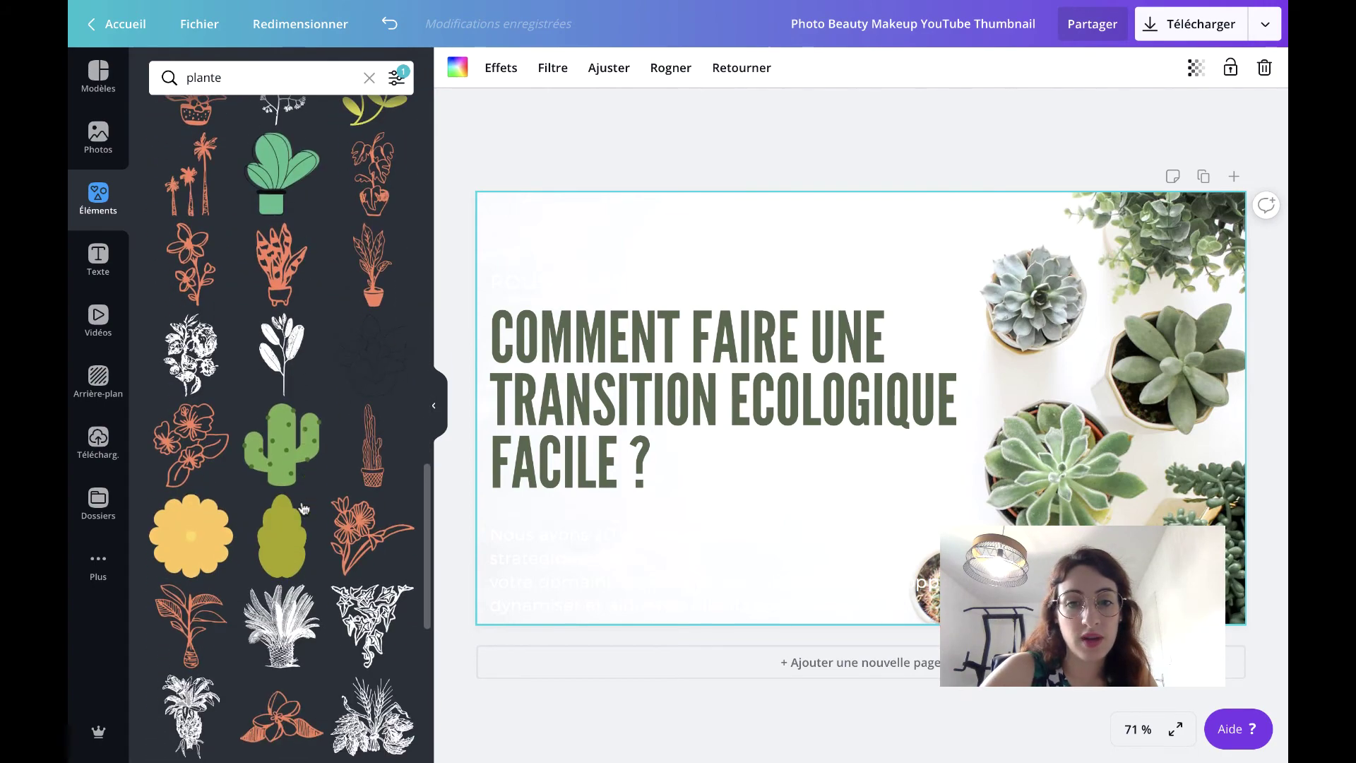
pyautogui.click(282, 413)
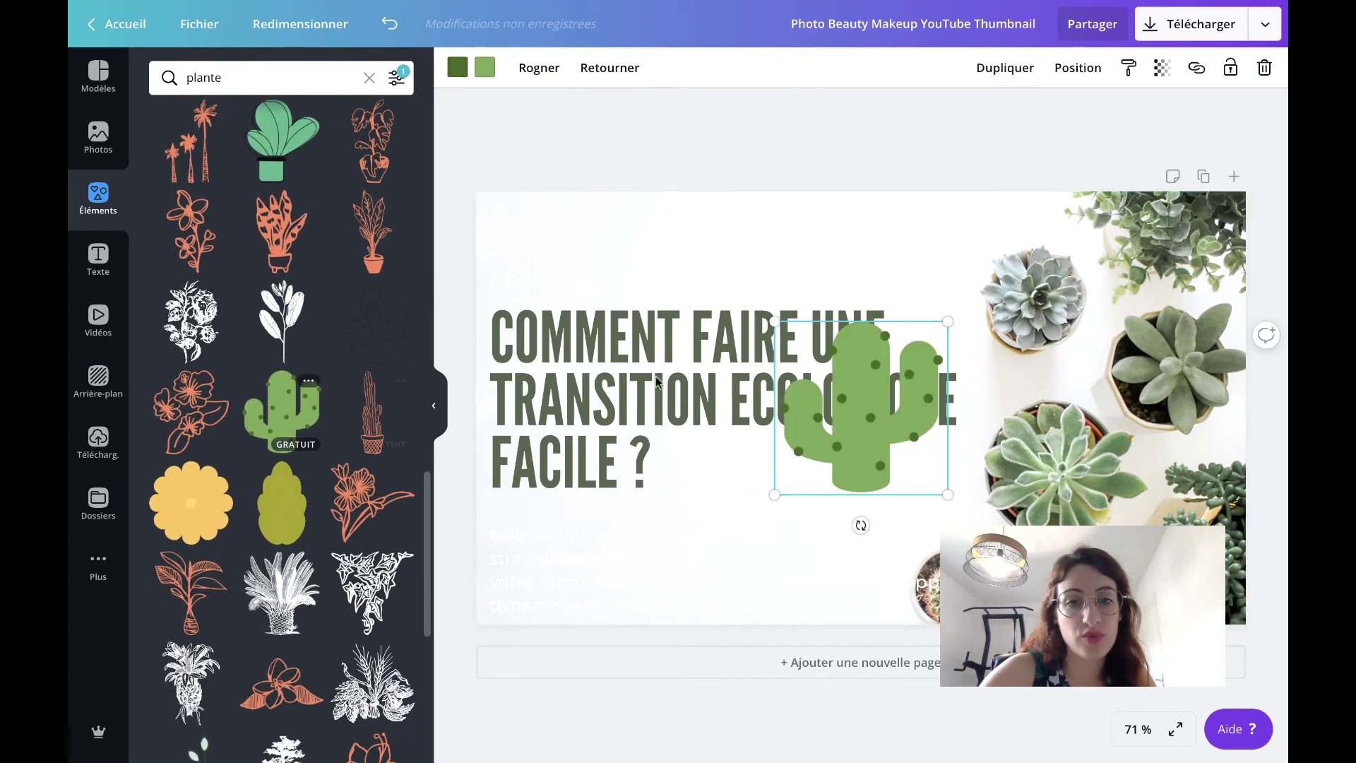
pyautogui.moveTo(881, 444); pyautogui.dragTo(750, 543)
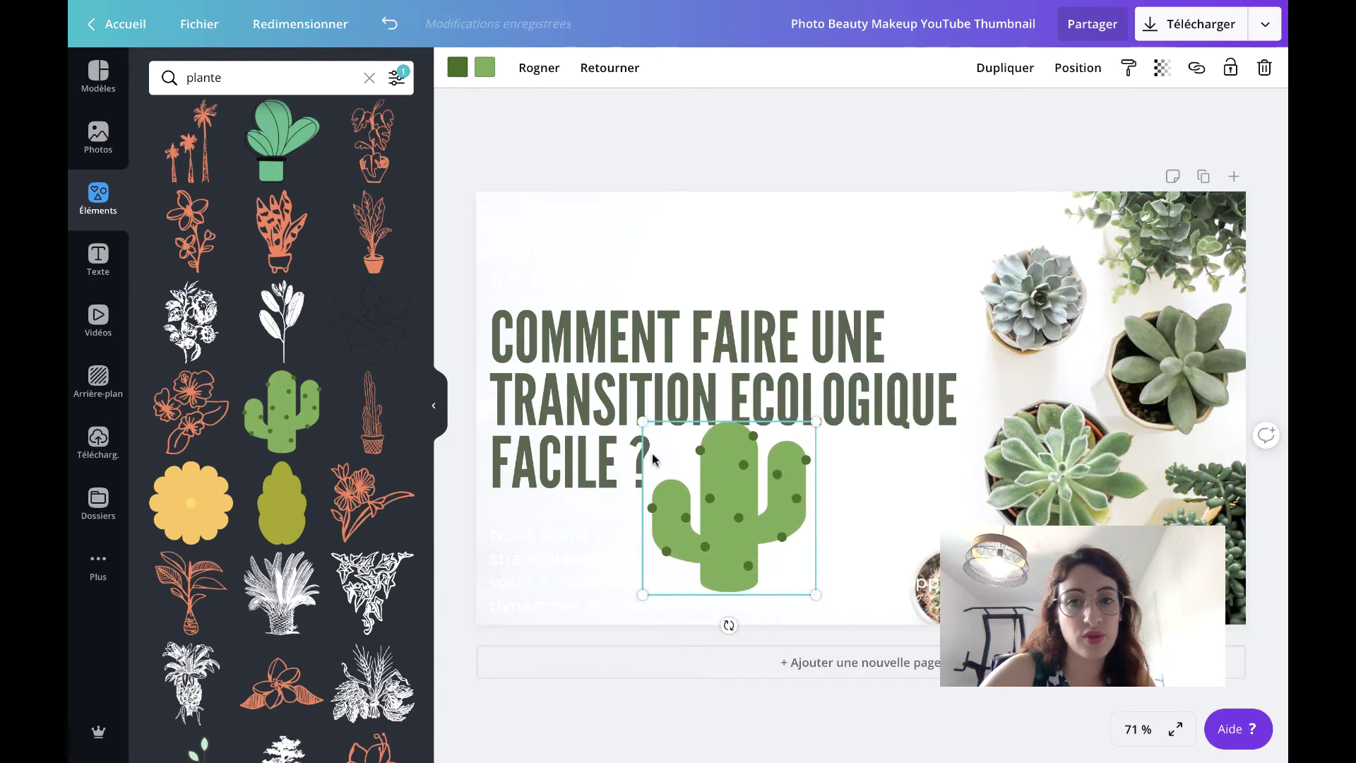
# - Shrink the cactus, position it beside "FACILE ?" and tilt it slightly clockwise
pyautogui.moveTo(639, 417); pyautogui.dragTo(683, 450)
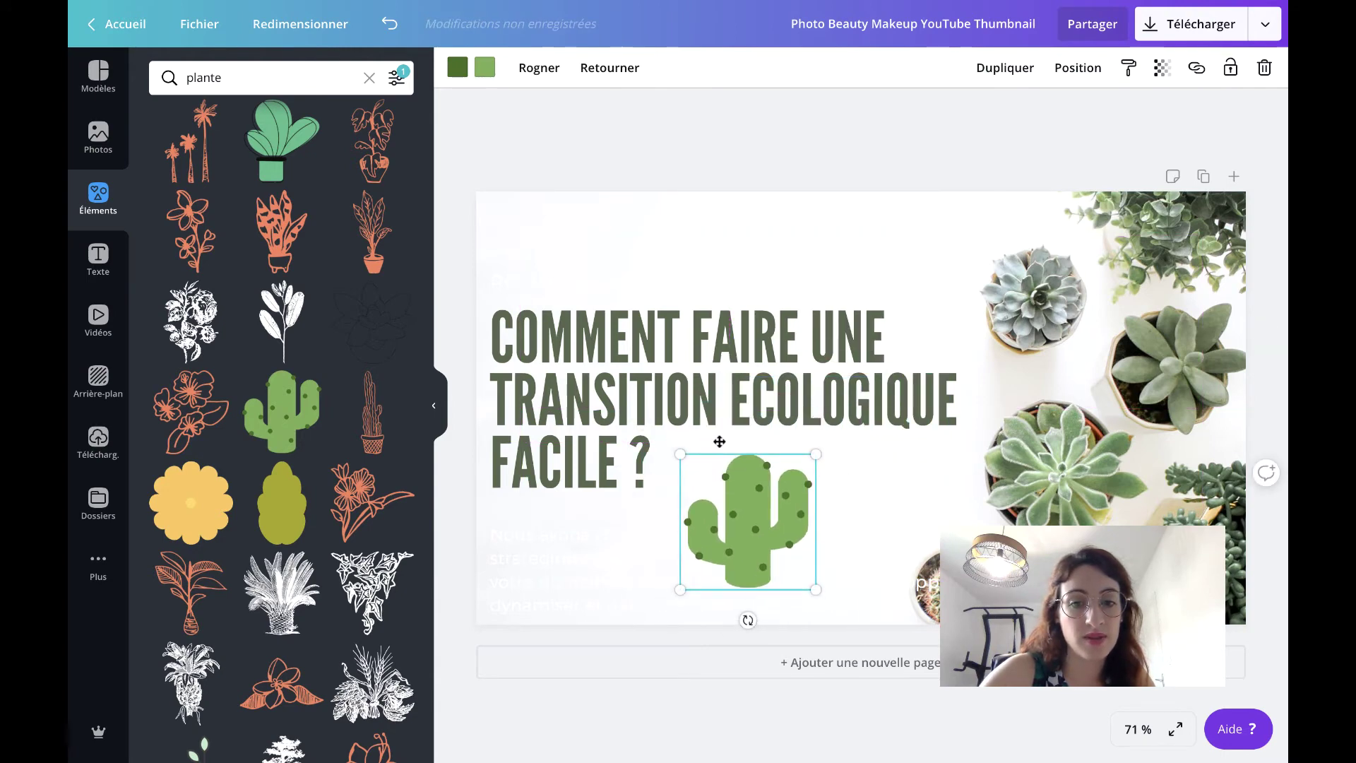
pyautogui.moveTo(748, 523); pyautogui.dragTo(752, 555)
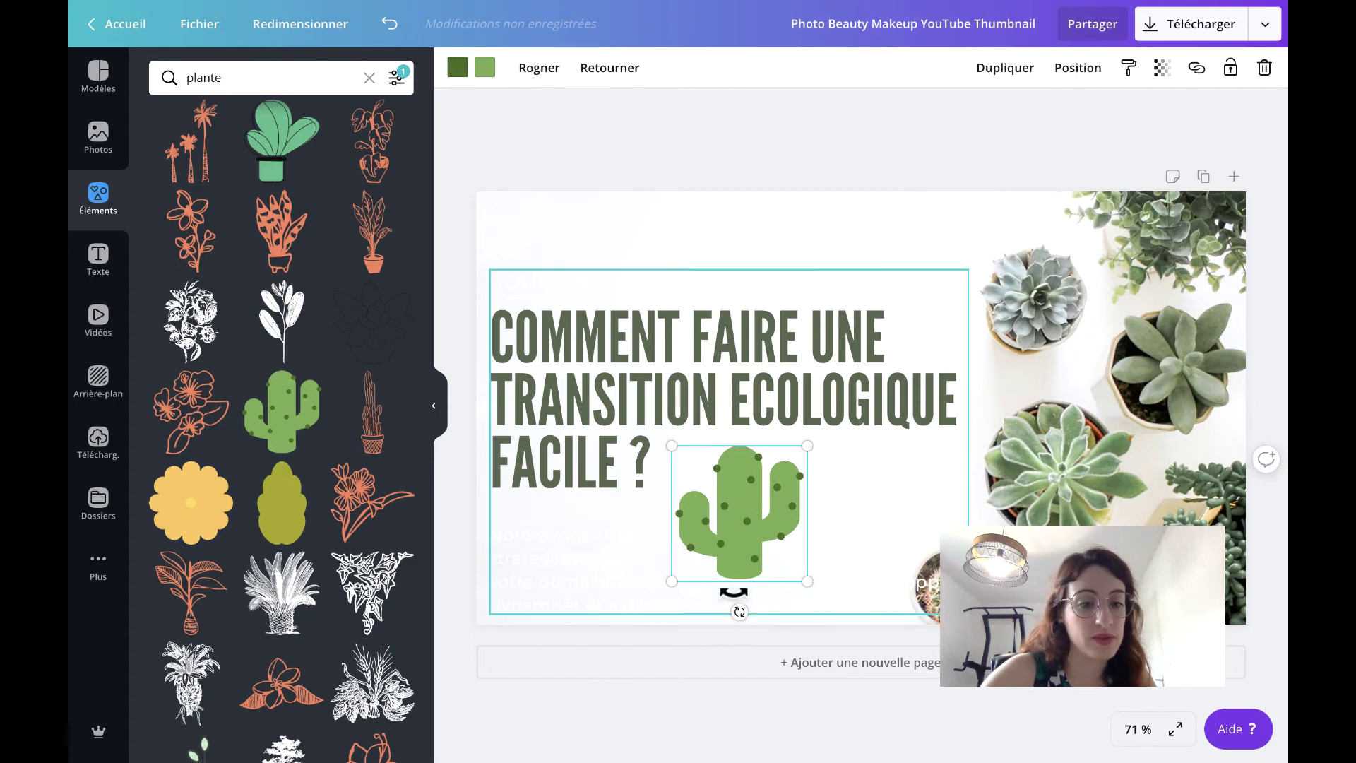
pyautogui.moveTo(724, 606); pyautogui.dragTo(706, 604)
pyautogui.click(811, 203)
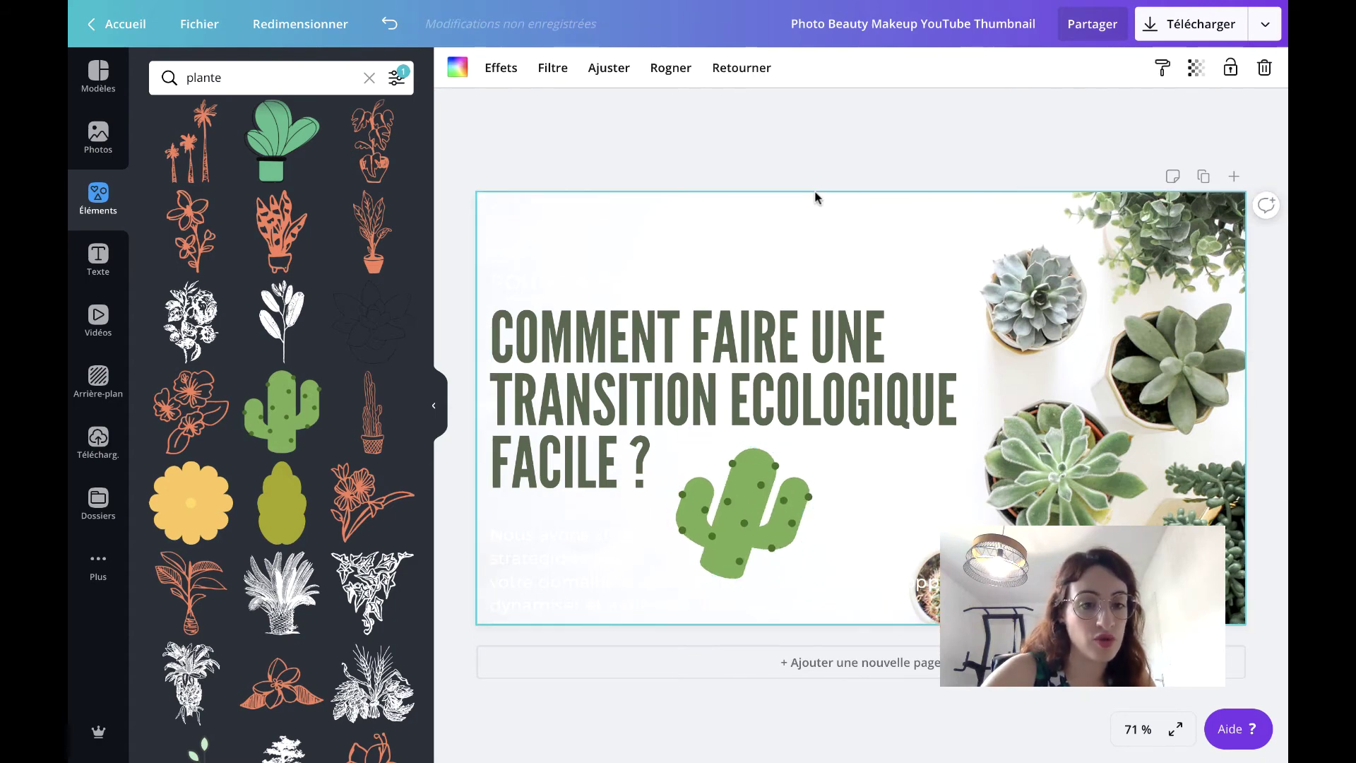
# - Add the illustration of green, grey and pink leaves and delete the cactus from the page
pyautogui.scroll(-10, 345, 623)
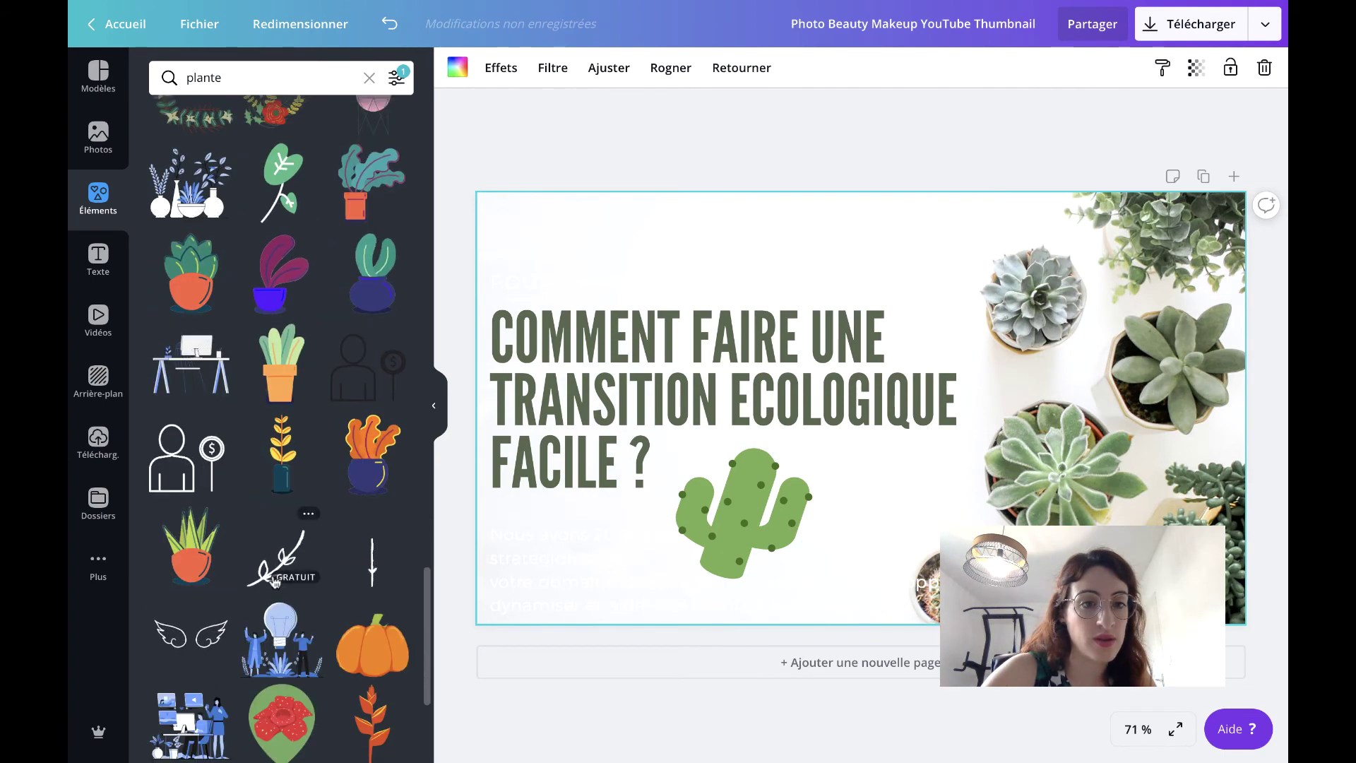
pyautogui.scroll(-8, 274, 579)
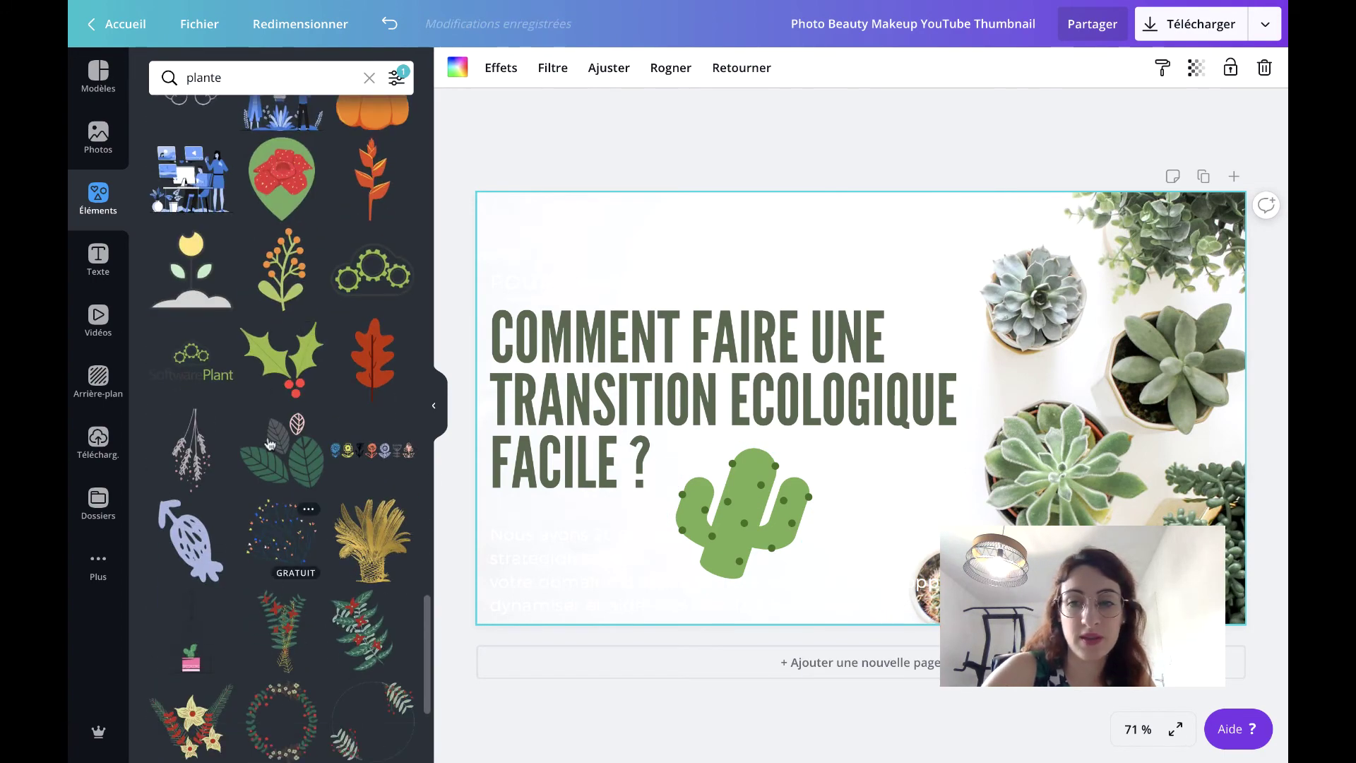
pyautogui.scroll(-2, 277, 560)
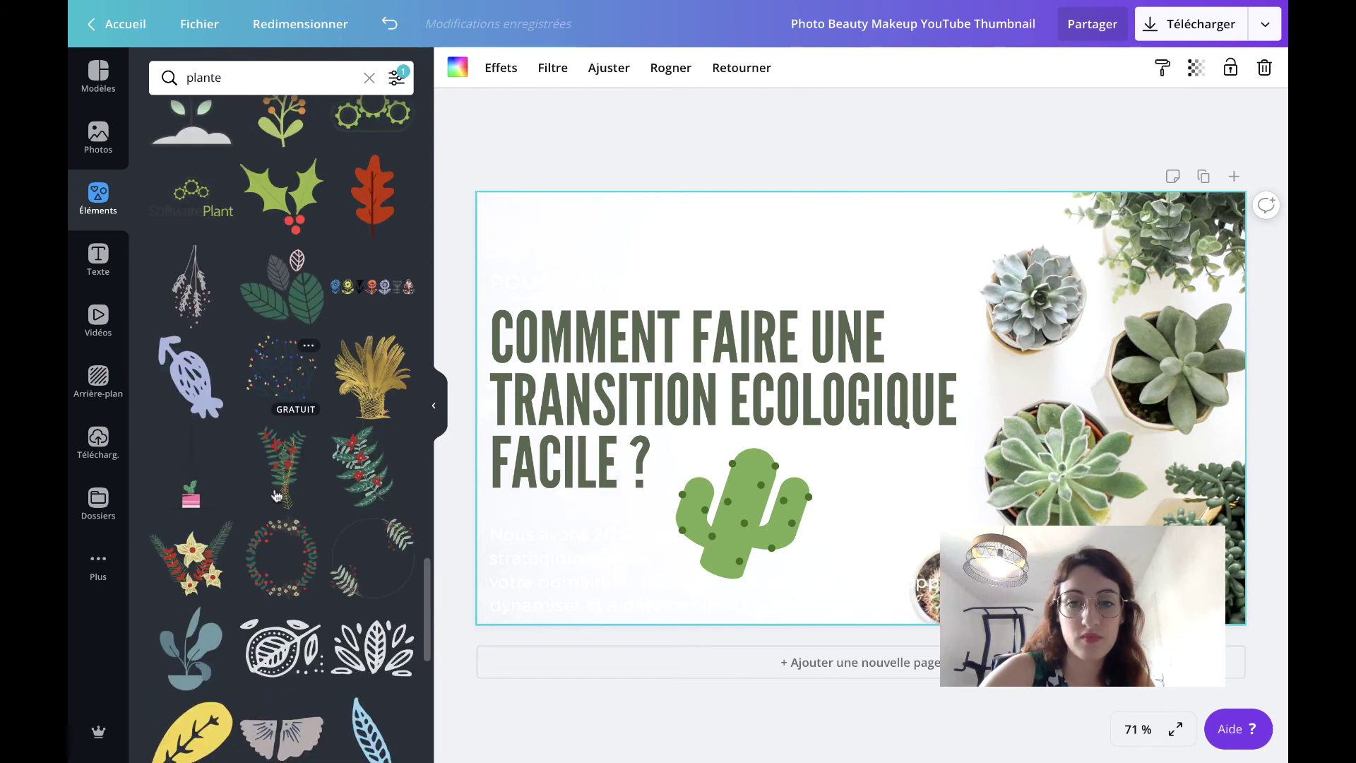
pyautogui.click(294, 289)
pyautogui.click(727, 558)
pyautogui.press('Delete')
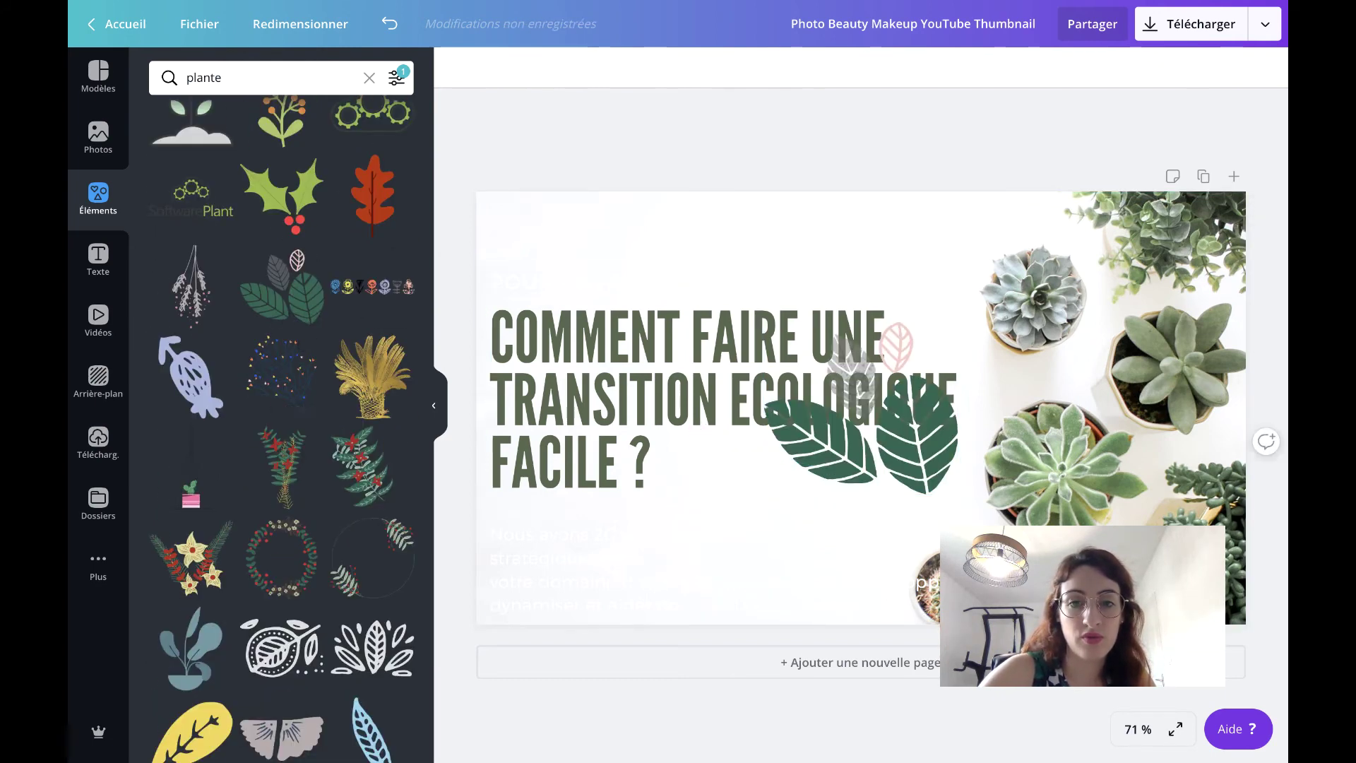
# - Place the leaf illustration in the page's upper-left corner and shift the heading group down beneath it
pyautogui.moveTo(882, 430); pyautogui.dragTo(653, 338)
pyautogui.moveTo(847, 371); pyautogui.dragTo(894, 422)
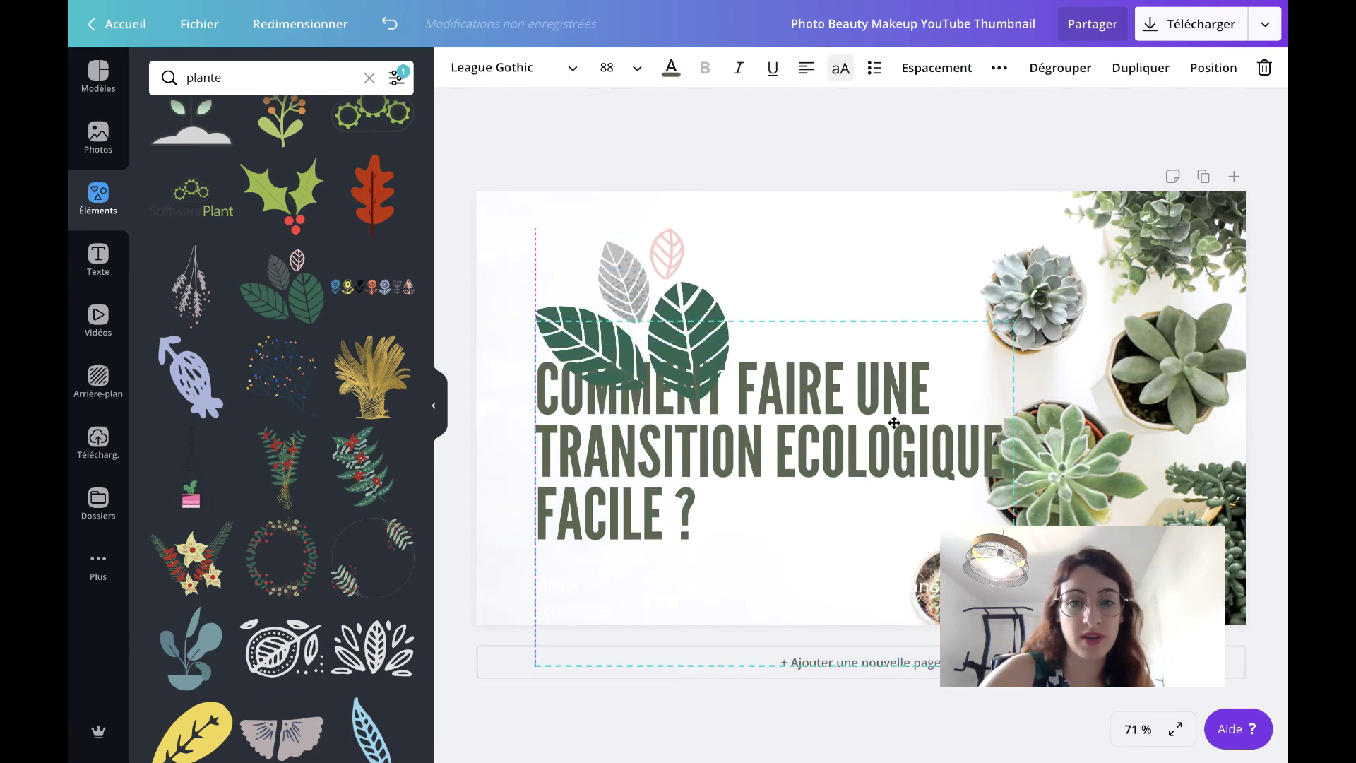
pyautogui.moveTo(667, 339); pyautogui.dragTo(607, 303)
pyautogui.click(699, 473)
pyautogui.moveTo(699, 473); pyautogui.dragTo(656, 507)
pyautogui.click(902, 141)
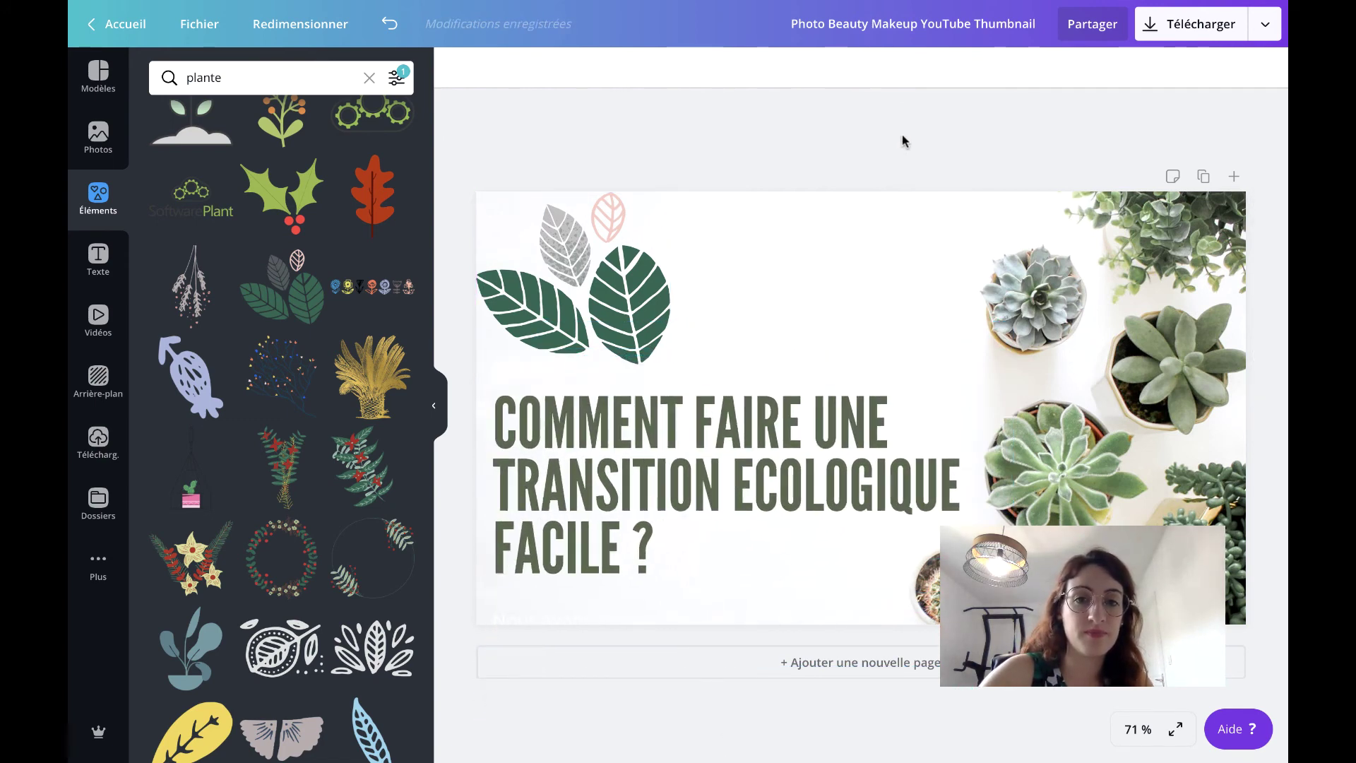
# - Move the heading group up to the middle of the white area and delete the leaf illustration
pyautogui.moveTo(614, 469); pyautogui.dragTo(618, 395)
pyautogui.moveTo(616, 256); pyautogui.dragTo(814, 270)
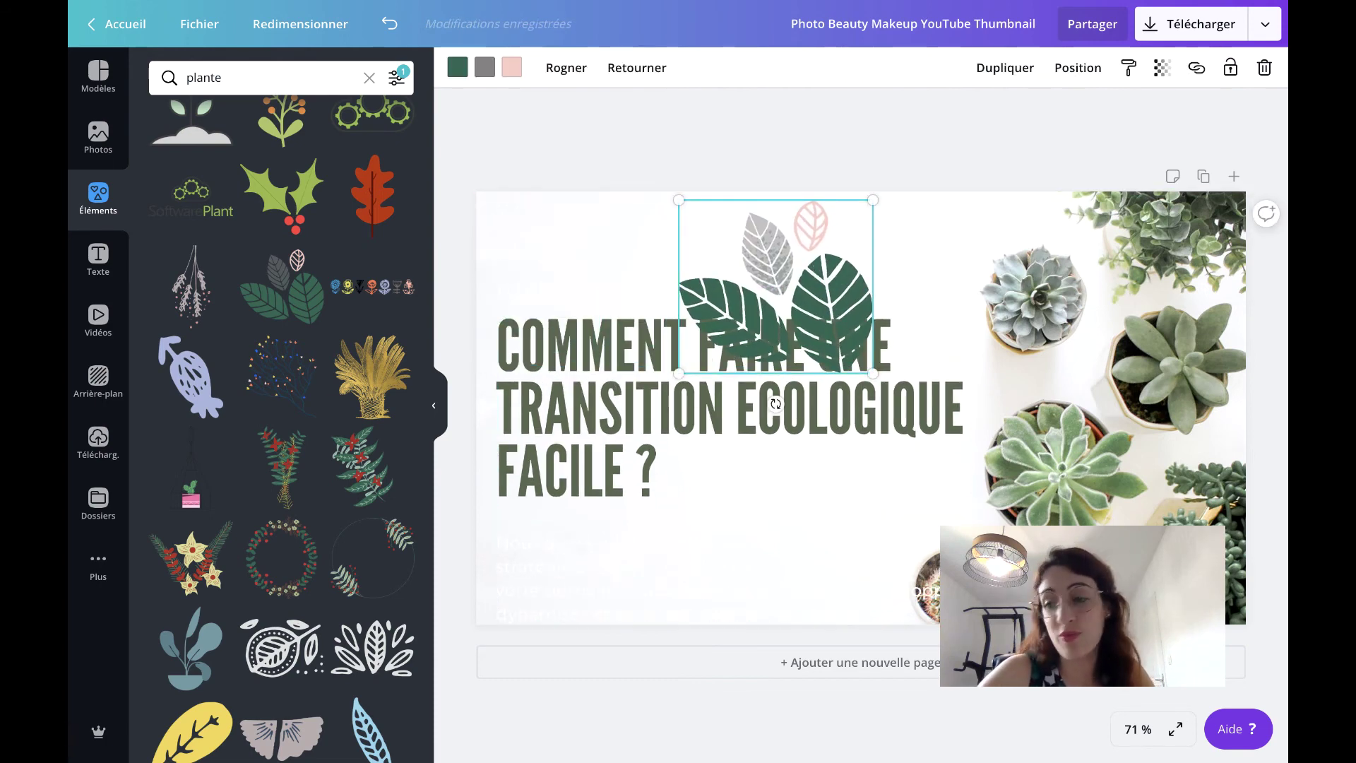
pyautogui.press('Delete')
pyautogui.click(770, 345)
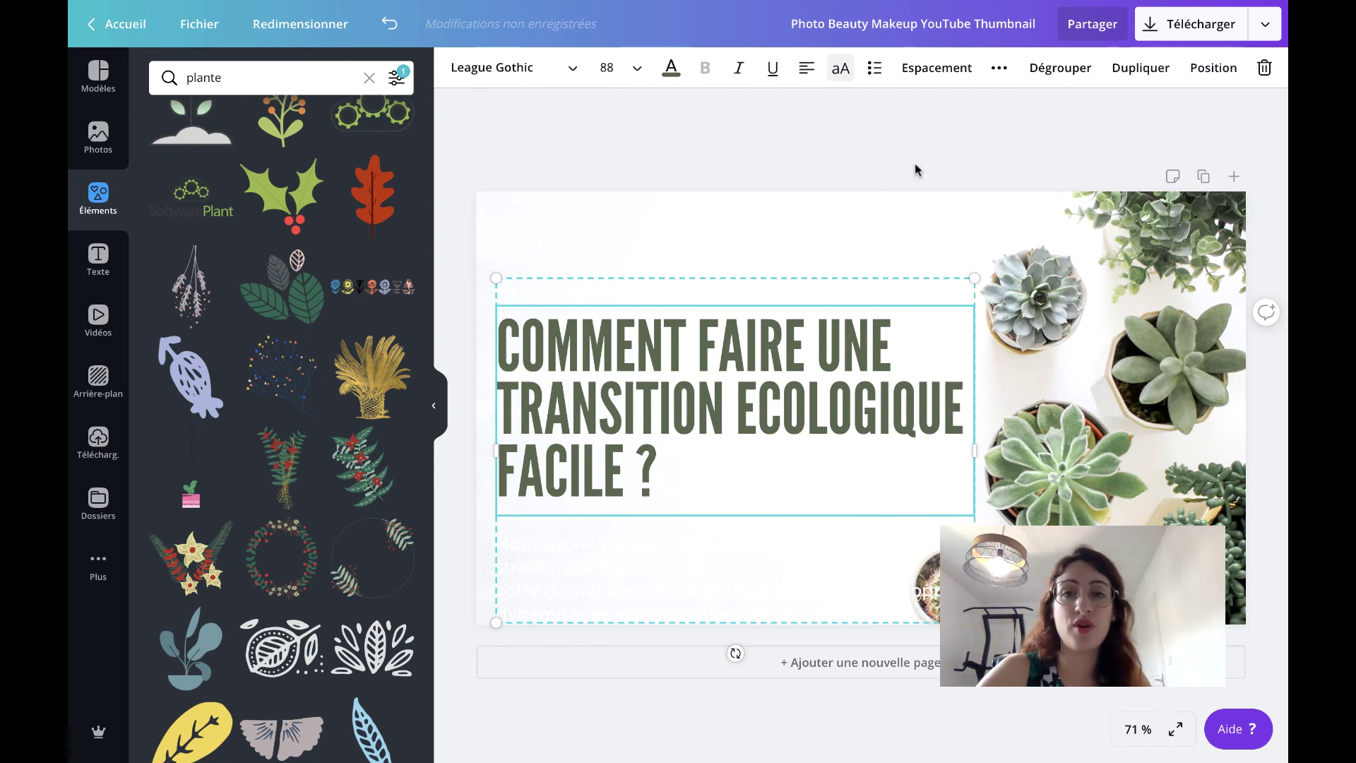